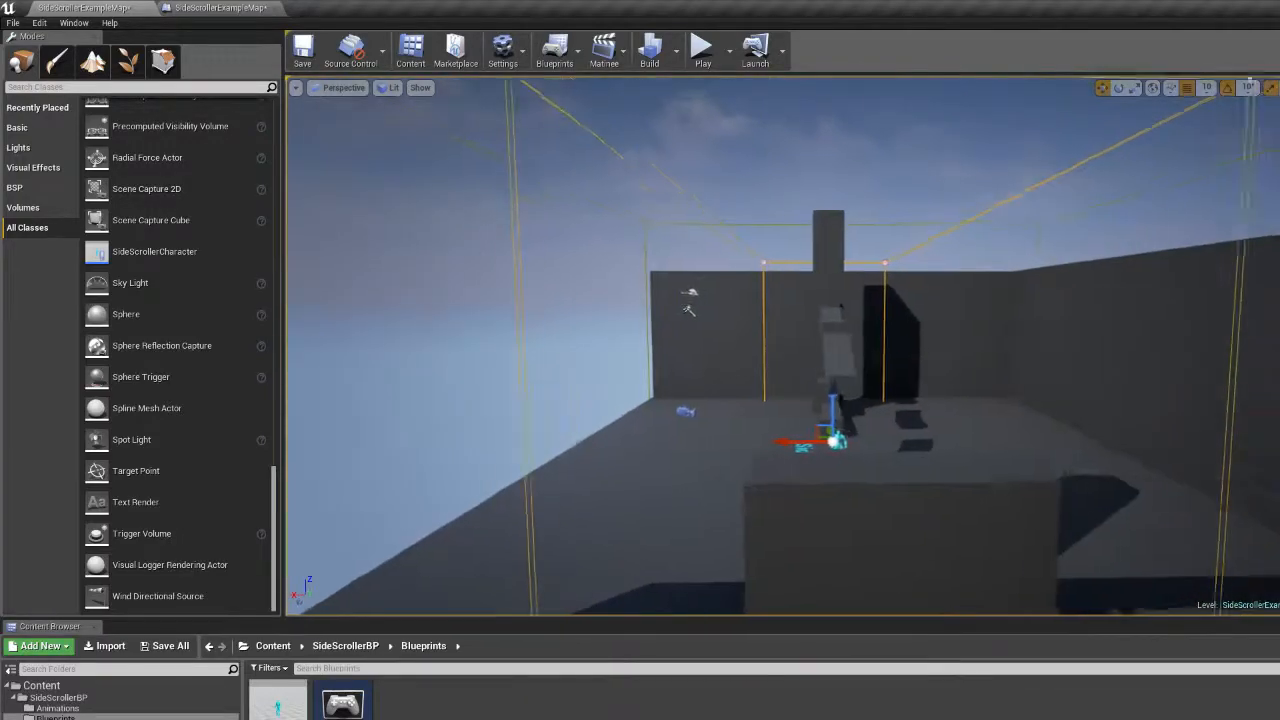
Inspect the doorway in the dividing wall and the volumes around it from both sides of the level.
{"action": "right_click_drag", "start_coordinate": [673, 366], "coordinate": [813, 366]}
{"action": "right_click_drag", "start_coordinate": [679, 279], "coordinate": [789, 254]}
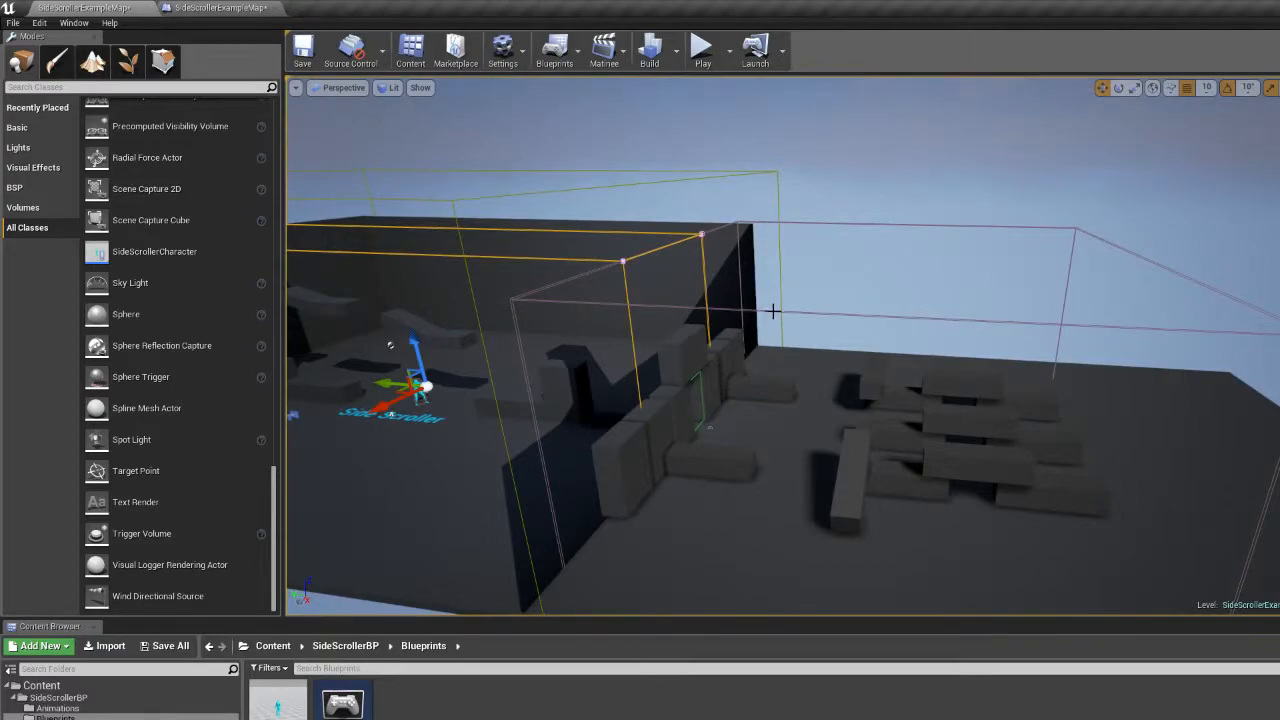
{"action": "right_click_drag", "start_coordinate": [760, 360], "coordinate": [720, 550]}
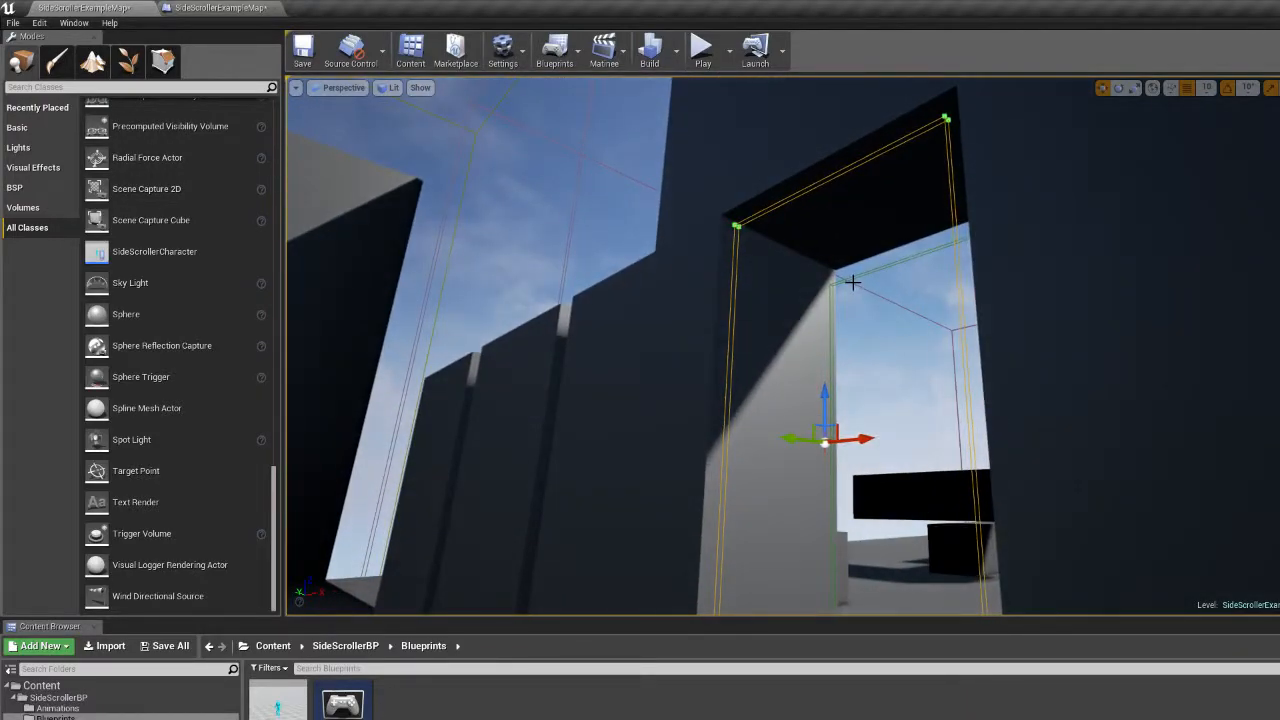
{"action": "right_click_drag", "start_coordinate": [720, 550], "coordinate": [775, 533]}
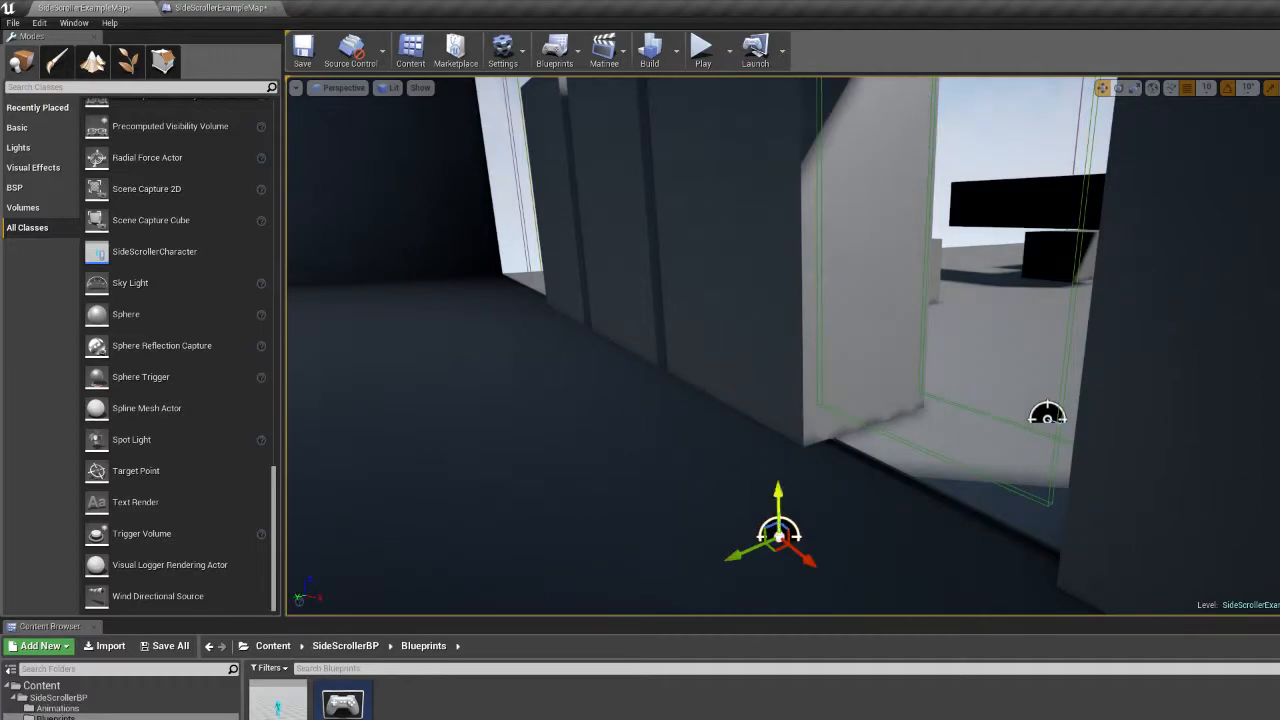
{"action": "right_click_drag", "start_coordinate": [775, 533], "coordinate": [640, 490]}
{"action": "key", "text": "w"}
{"action": "key", "text": "w"}
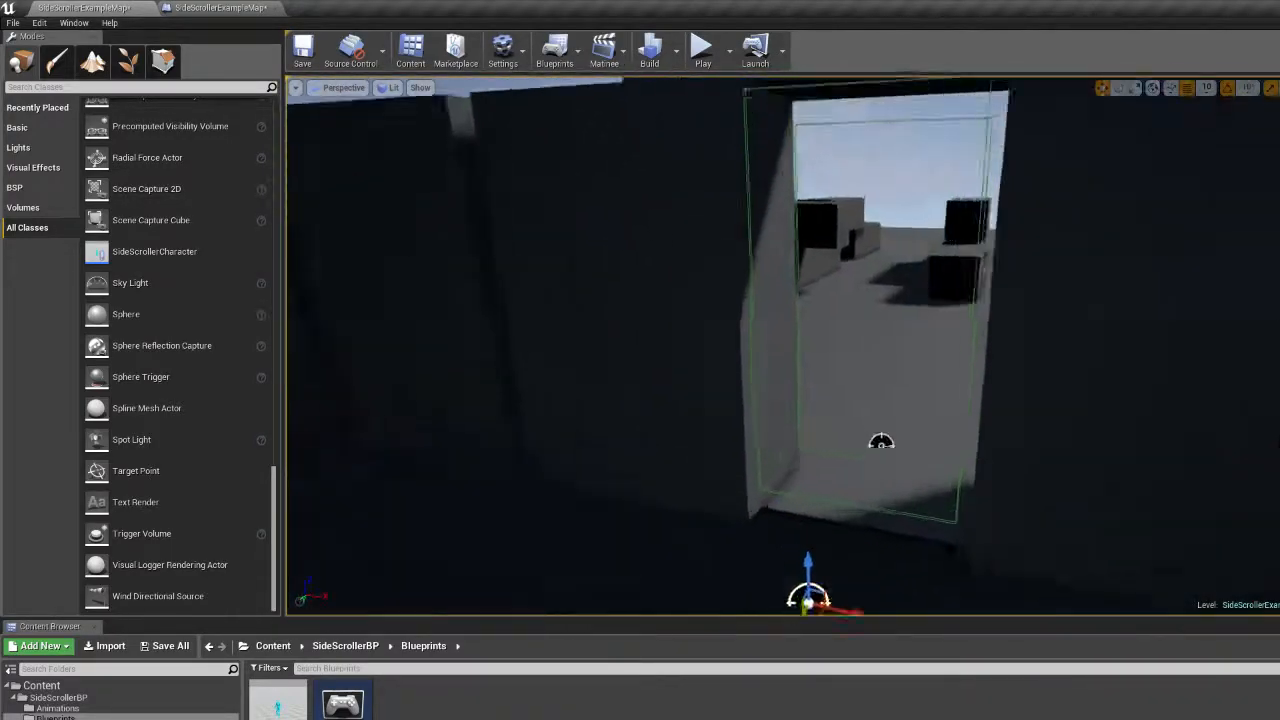
{"action": "right_click_drag", "start_coordinate": [783, 345], "coordinate": [400, 355]}
{"action": "right_click_drag", "start_coordinate": [723, 316], "coordinate": [310, 192]}
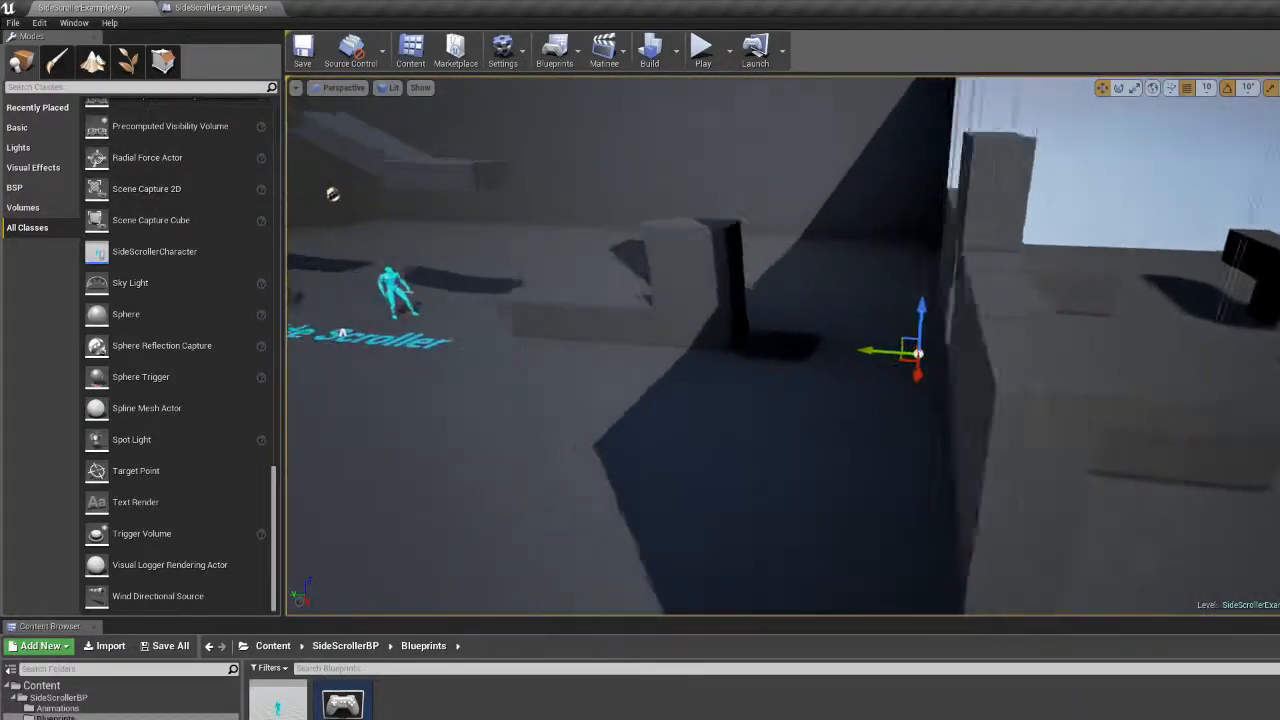
Examine the wall blocks and the stacked platform blocks in the open area beyond the doorway.
{"action": "right_click_drag", "start_coordinate": [723, 316], "coordinate": [890, 325]}
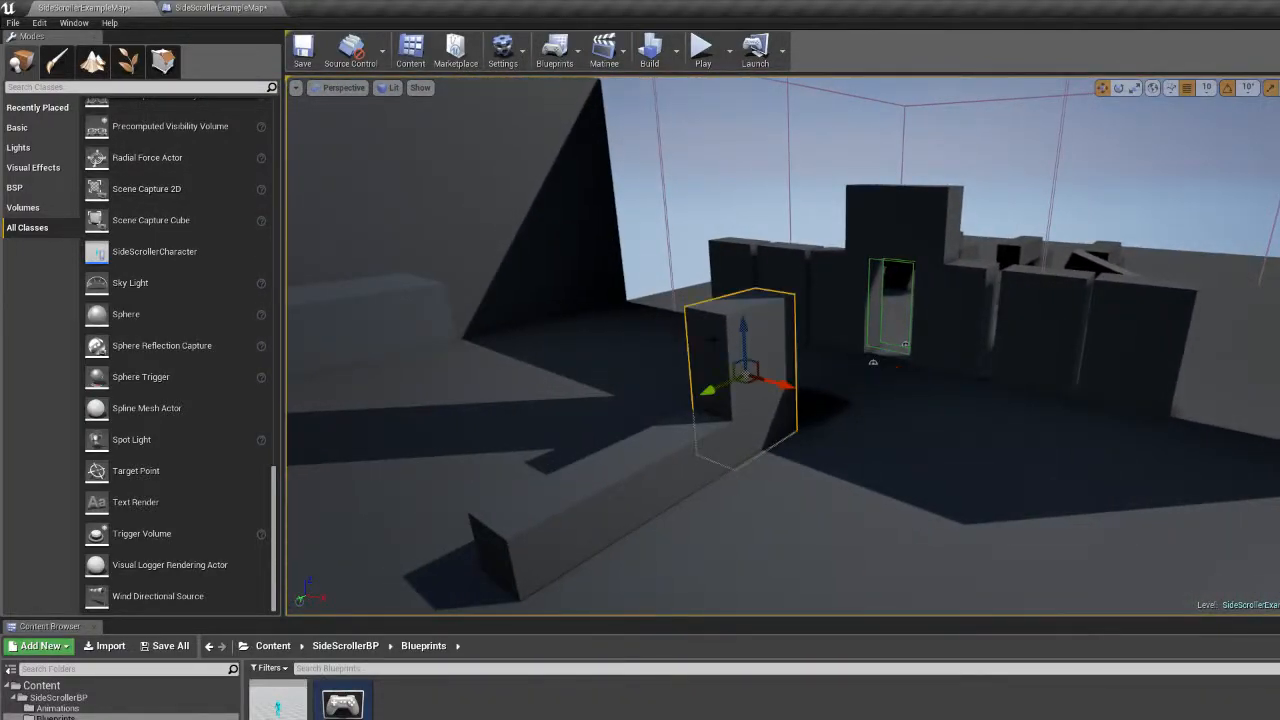
{"action": "right_click_drag", "start_coordinate": [723, 316], "coordinate": [600, 355]}
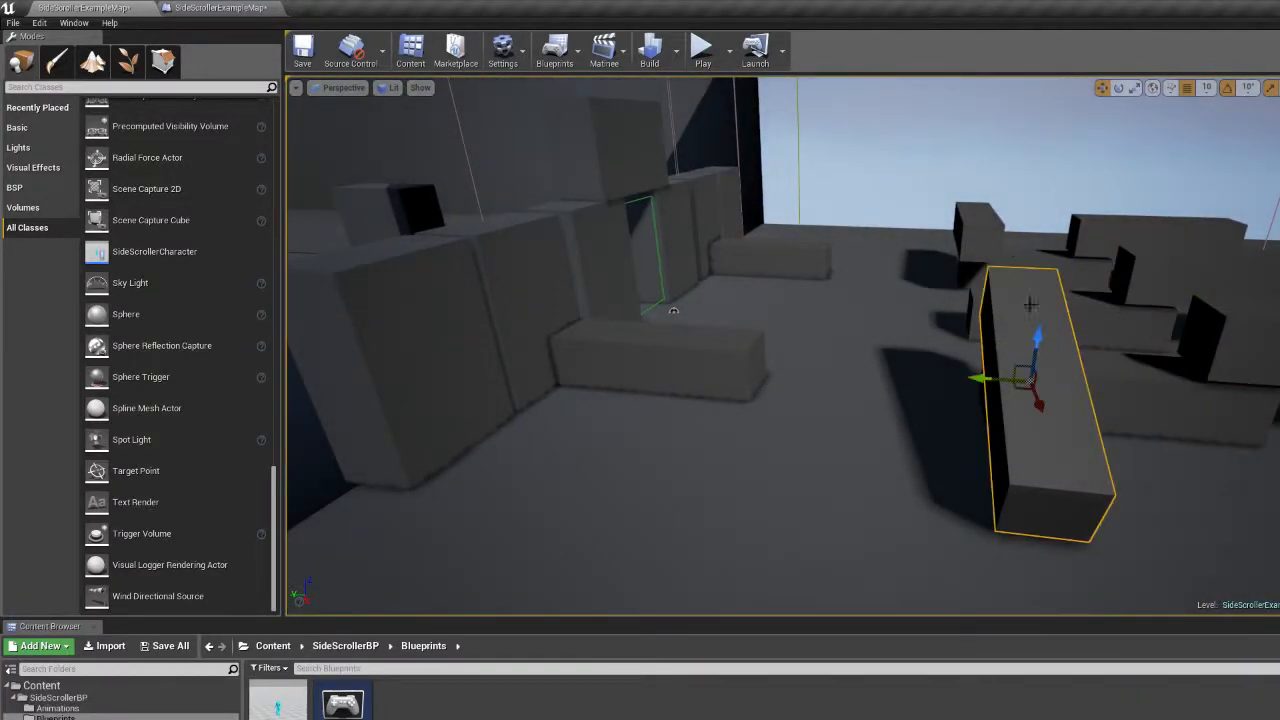
{"action": "left_click", "coordinate": [982, 237]}
{"action": "right_click_drag", "start_coordinate": [982, 237], "coordinate": [940, 315]}
{"action": "right_click_drag", "start_coordinate": [1037, 291], "coordinate": [1095, 280]}
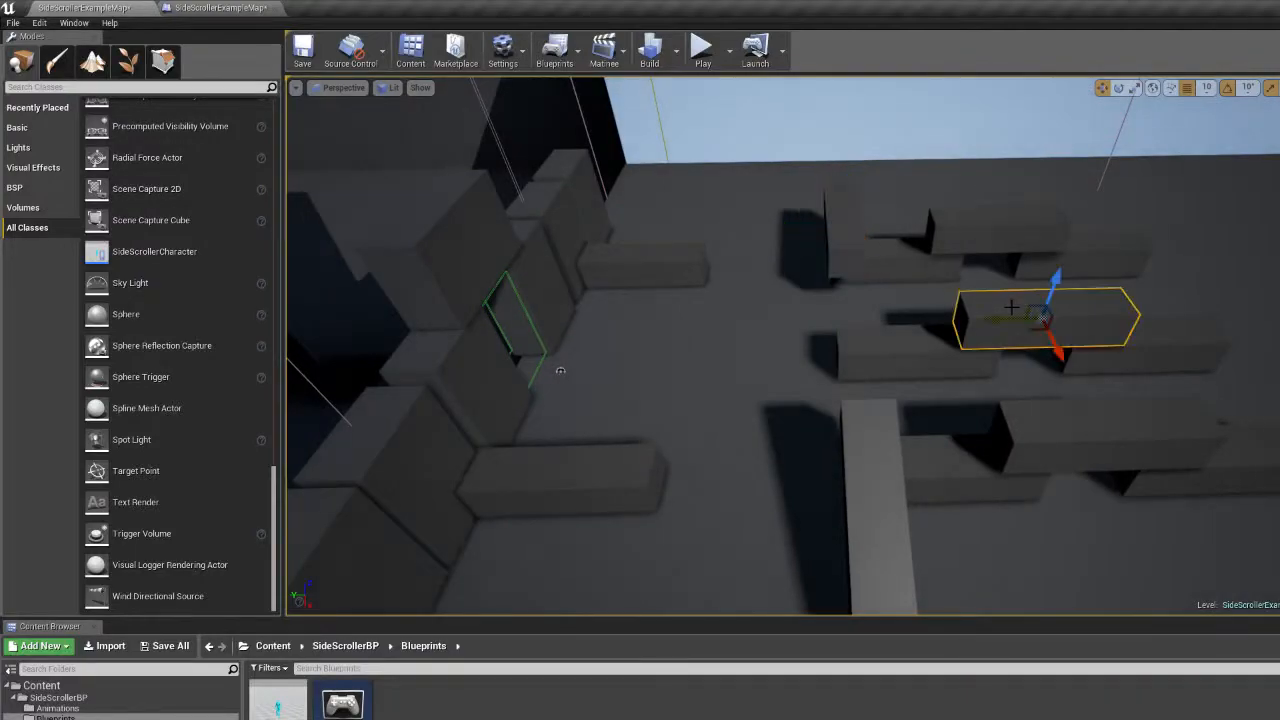
{"action": "left_click", "coordinate": [870, 456]}
{"action": "right_click_drag", "start_coordinate": [831, 250], "coordinate": [530, 235]}
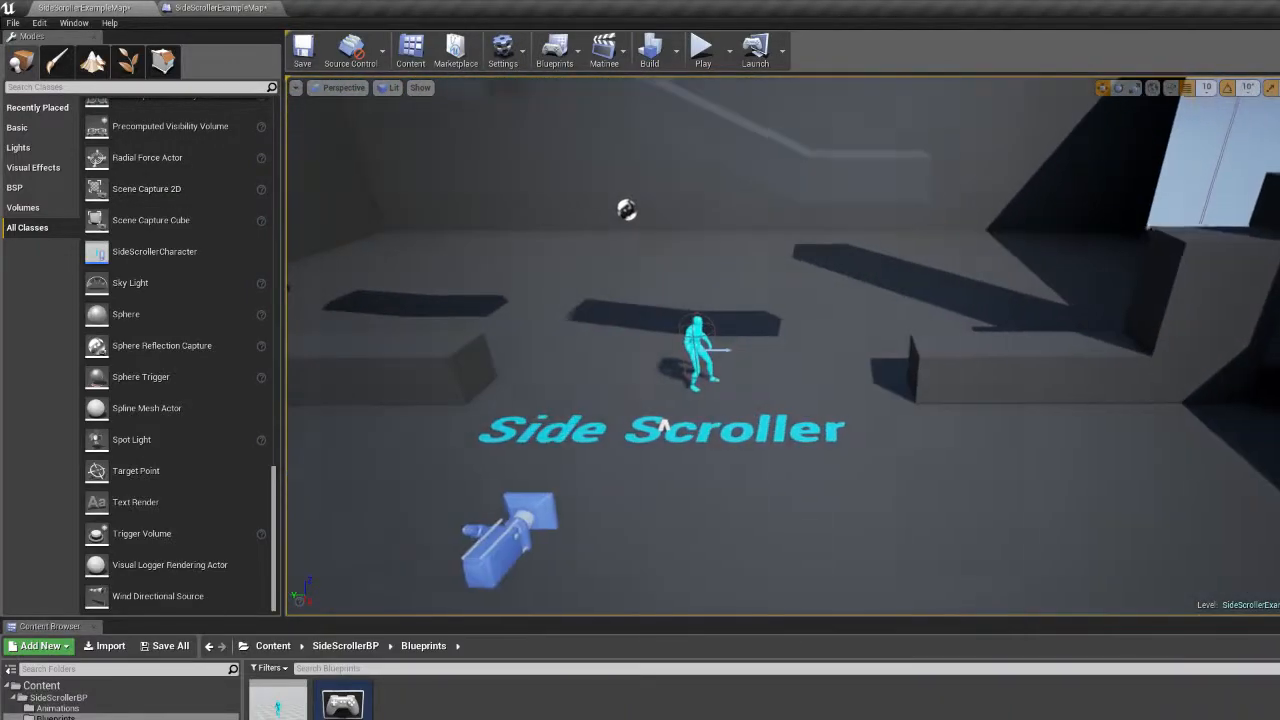
Examine the starting room around the Side Scroller text, including its platforms and the SideScrollerCharacter with its camera.
{"action": "right_click_drag", "start_coordinate": [735, 262], "coordinate": [731, 263]}
{"action": "key", "text": "a"}
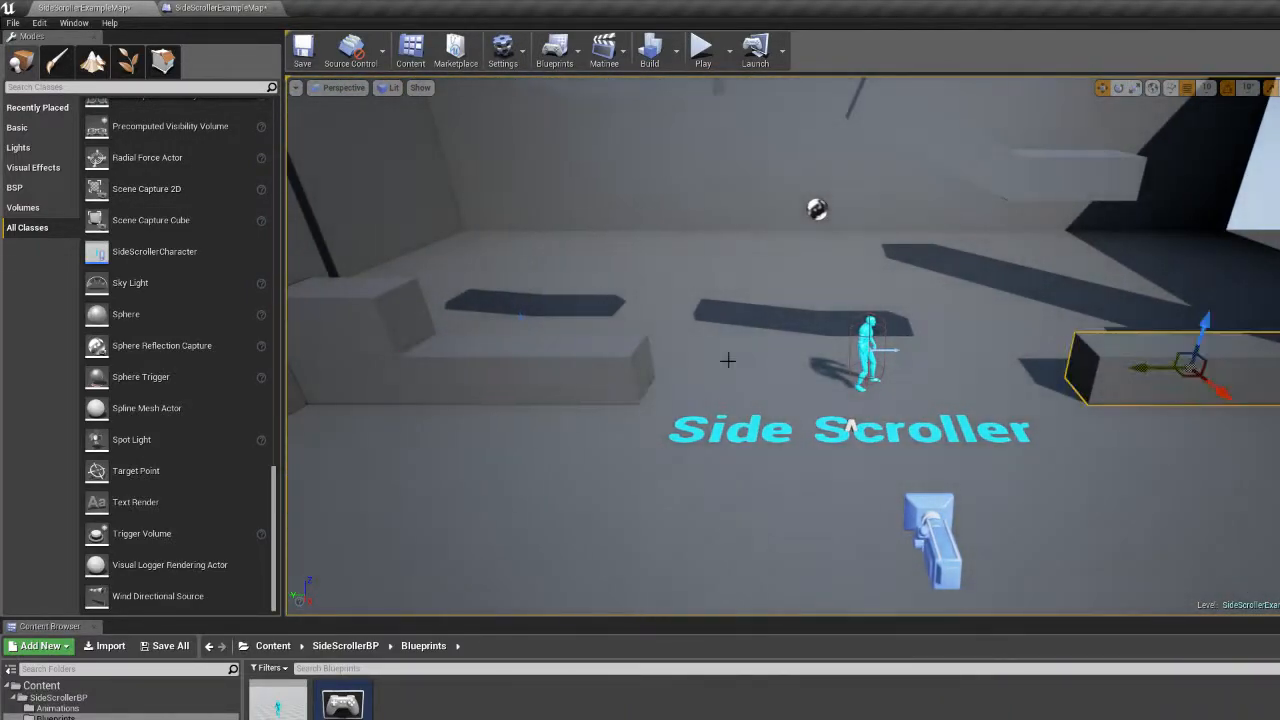
{"action": "key", "text": "d"}
{"action": "right_click_drag", "start_coordinate": [784, 357], "coordinate": [625, 360]}
{"action": "left_click", "coordinate": [778, 371]}
{"action": "right_click_drag", "start_coordinate": [778, 371], "coordinate": [425, 385]}
{"action": "key", "text": "d"}
{"action": "key", "text": "w"}
{"action": "key", "text": "s"}
{"action": "right_click_drag", "start_coordinate": [931, 420], "coordinate": [931, 366]}
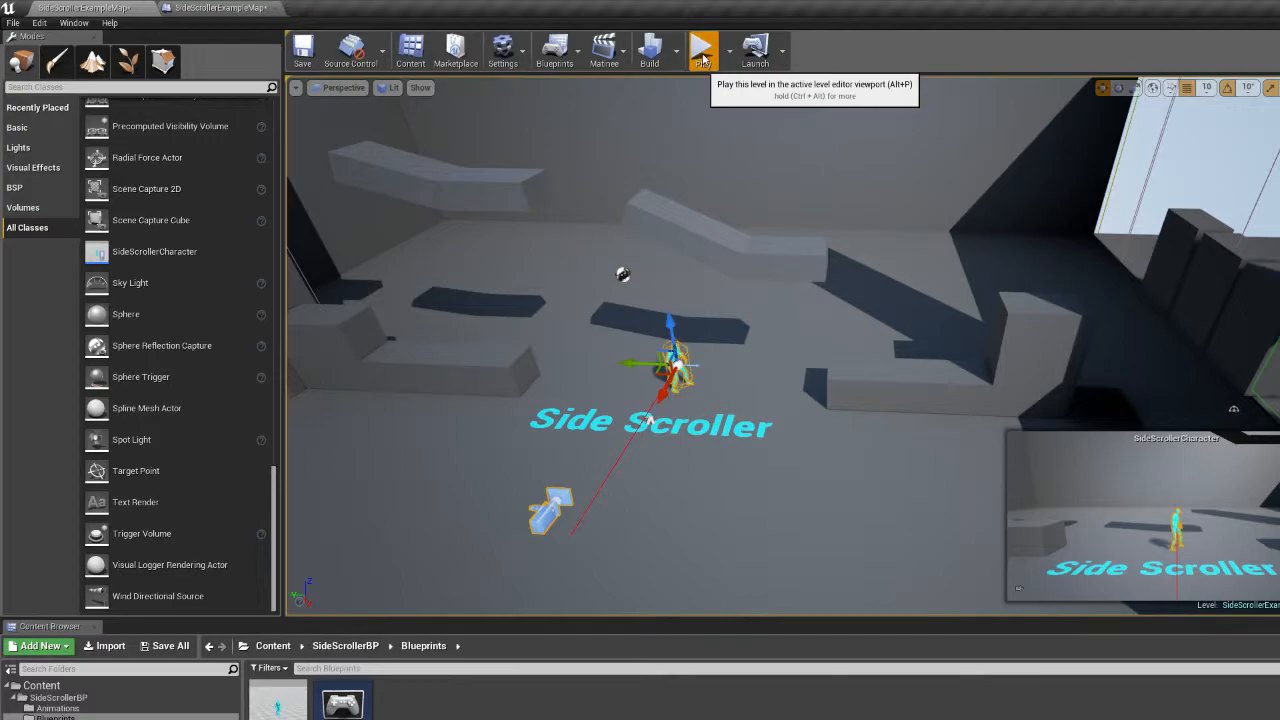
Play the level in the viewport and test running, jumping and depth movement in the starting room.
{"action": "left_click", "coordinate": [703, 50]}
{"action": "key", "text": "a"}
{"action": "key", "text": "space"}
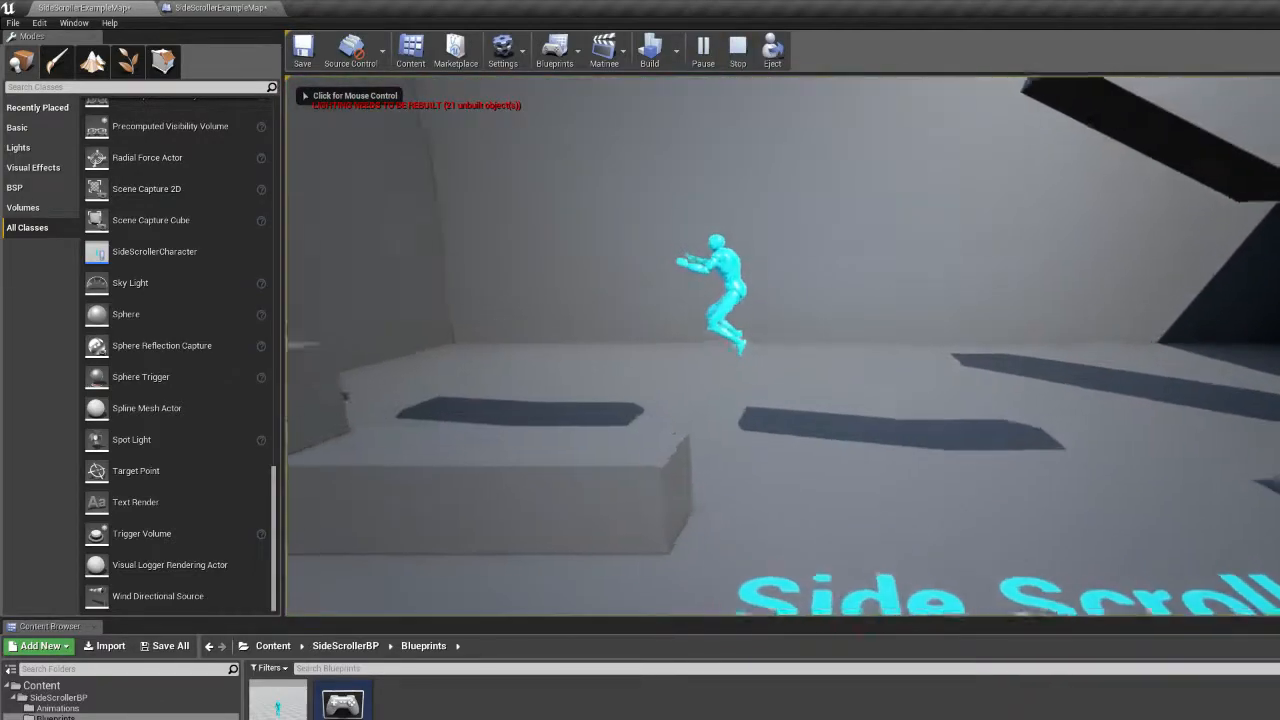
{"action": "key", "text": "d"}
{"action": "key", "text": "space"}
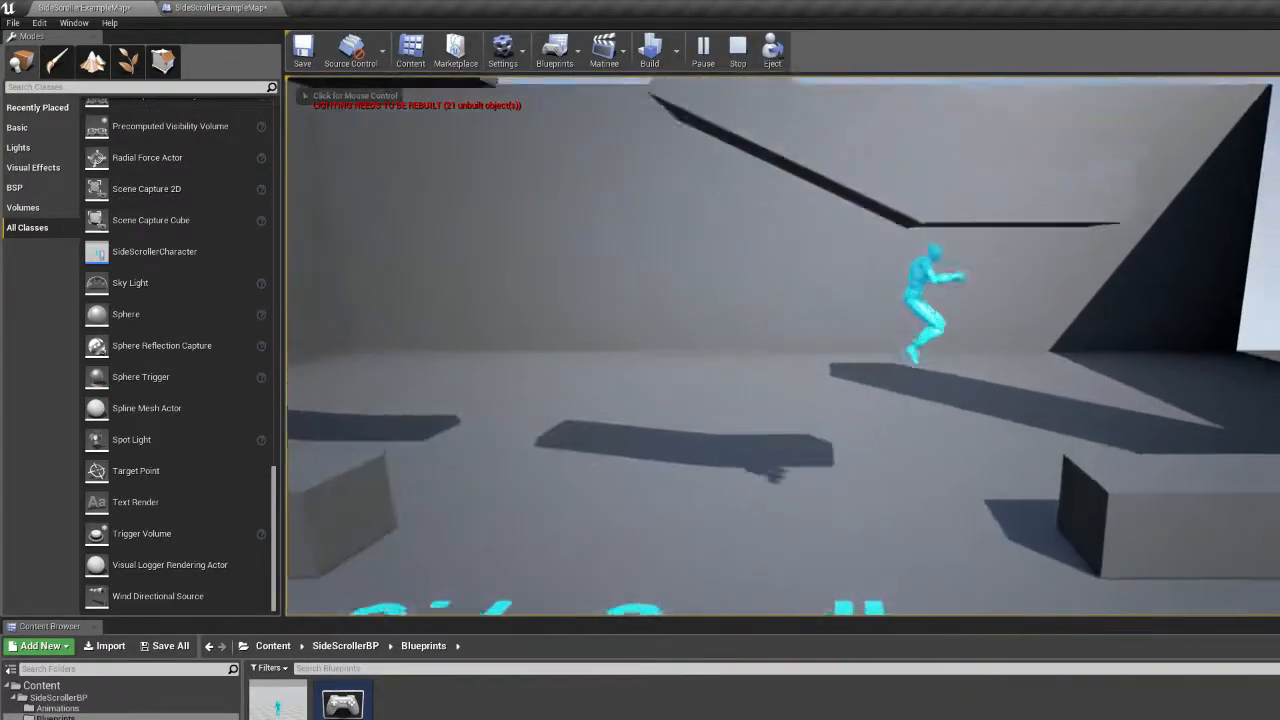
{"action": "key", "text": "s"}
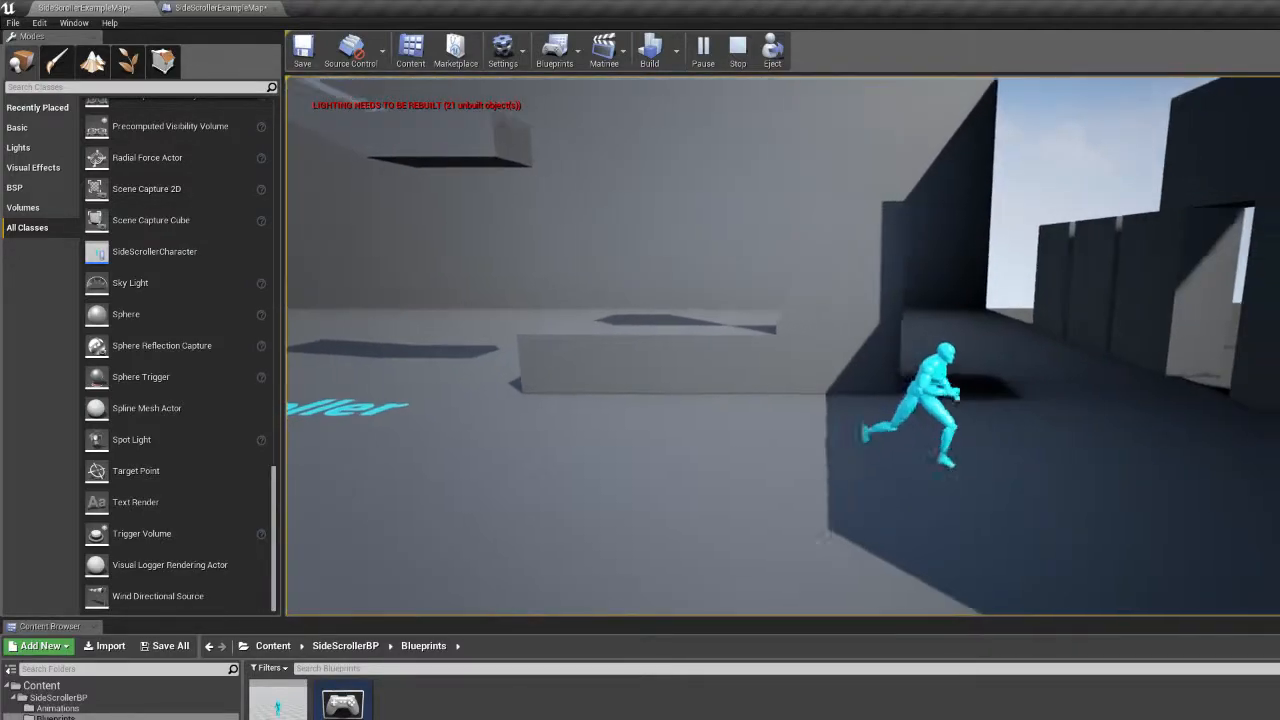
{"action": "key", "text": "a"}
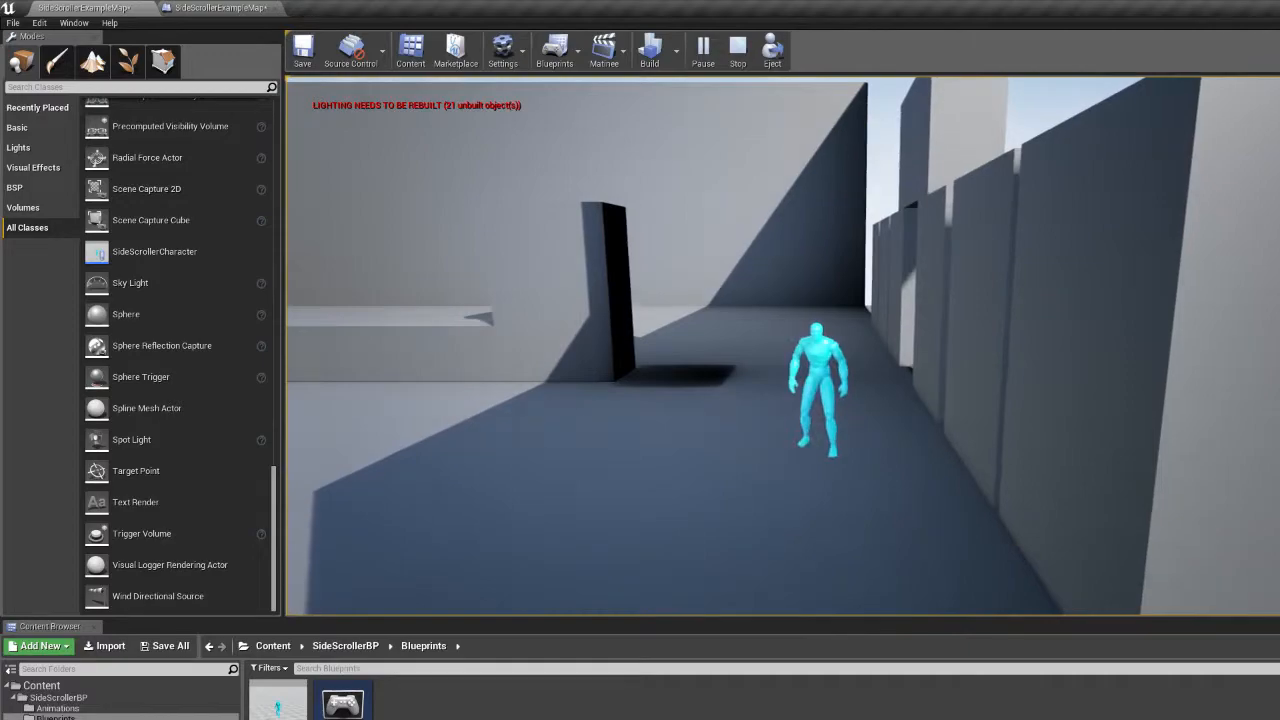
{"action": "key", "text": "w"}
{"action": "key", "text": "space"}
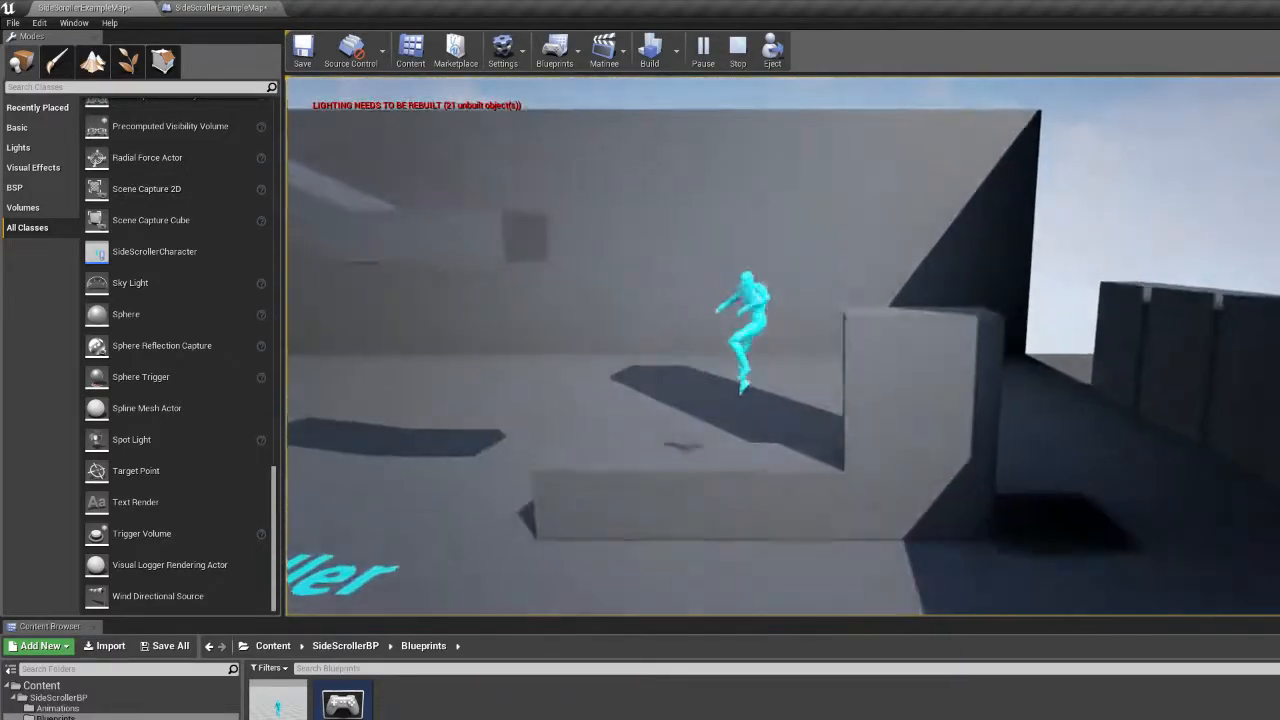
Run the character around the tall block and back toward the Side Scroller text, testing jumps over the low block.
{"action": "key", "text": "d"}
{"action": "key", "text": "space"}
{"action": "key", "text": "a"}
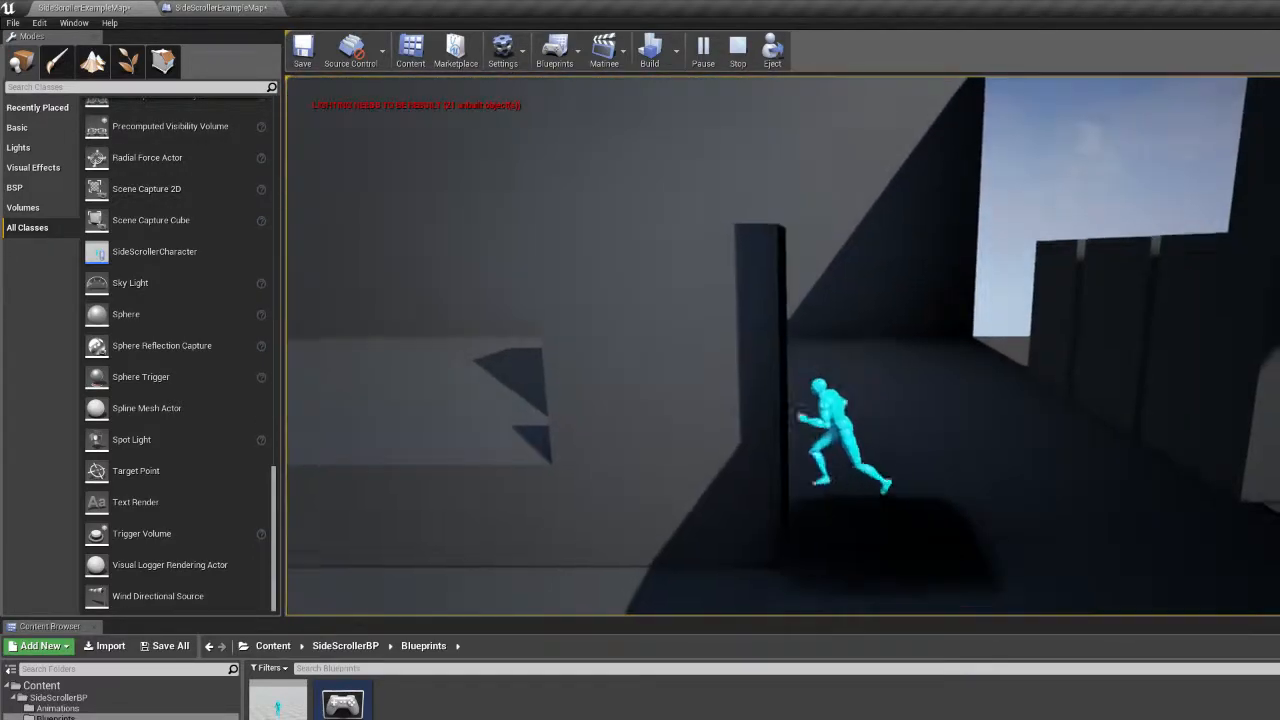
{"action": "key", "text": "a"}
{"action": "key", "text": "a"}
{"action": "key", "text": "space"}
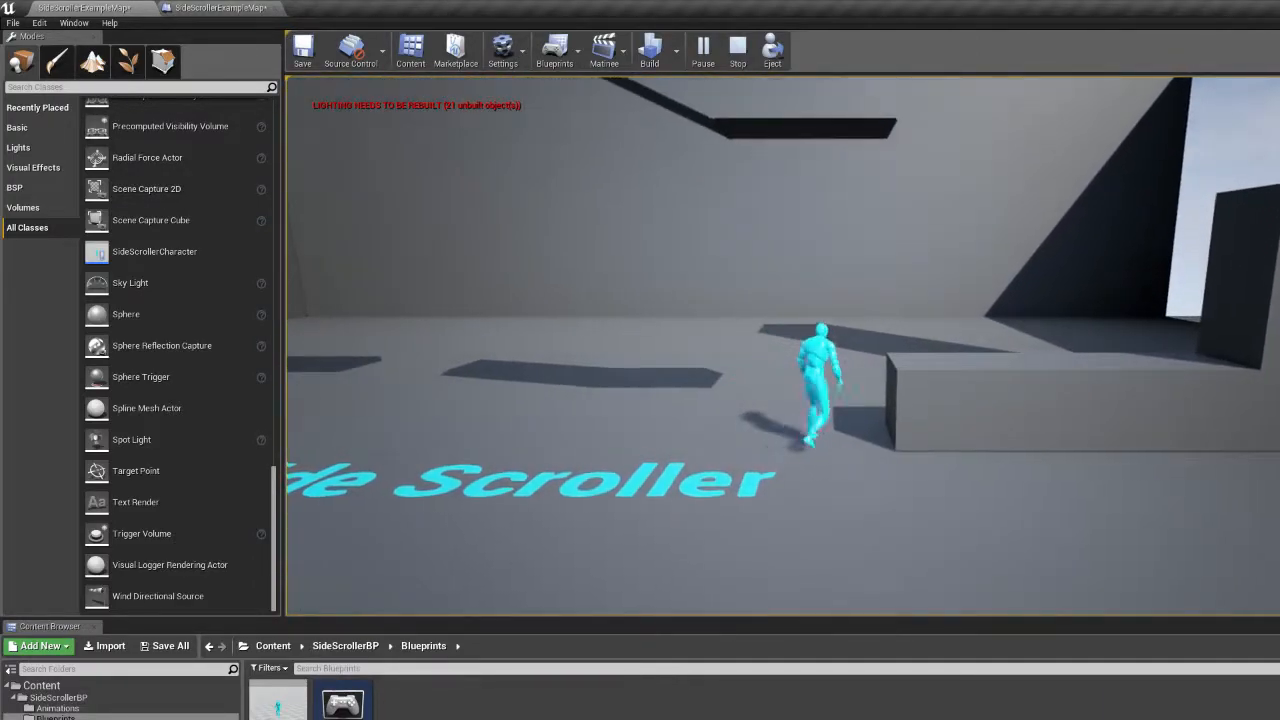
{"action": "key", "text": "space"}
{"action": "key", "text": "space"}
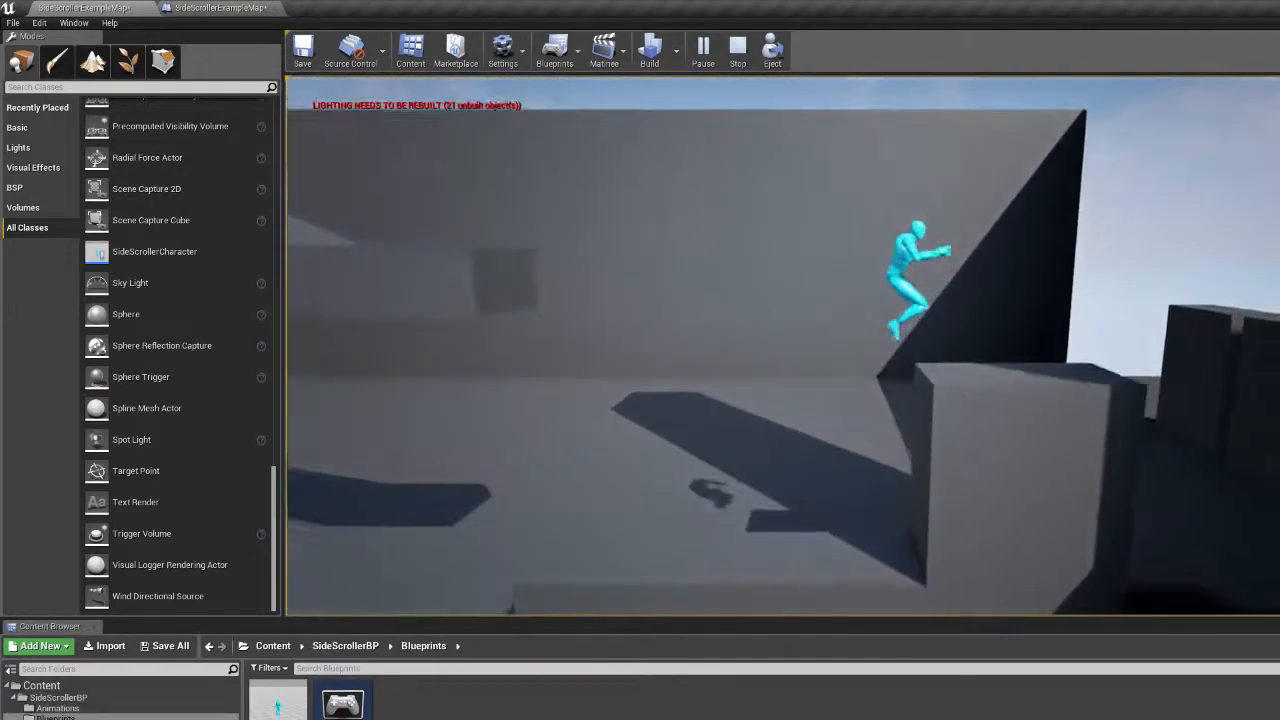
Test jumping the character up onto the raised platforms and running along them in the starting room.
{"action": "key", "text": "a"}
{"action": "key", "text": "space"}
{"action": "key", "text": "d"}
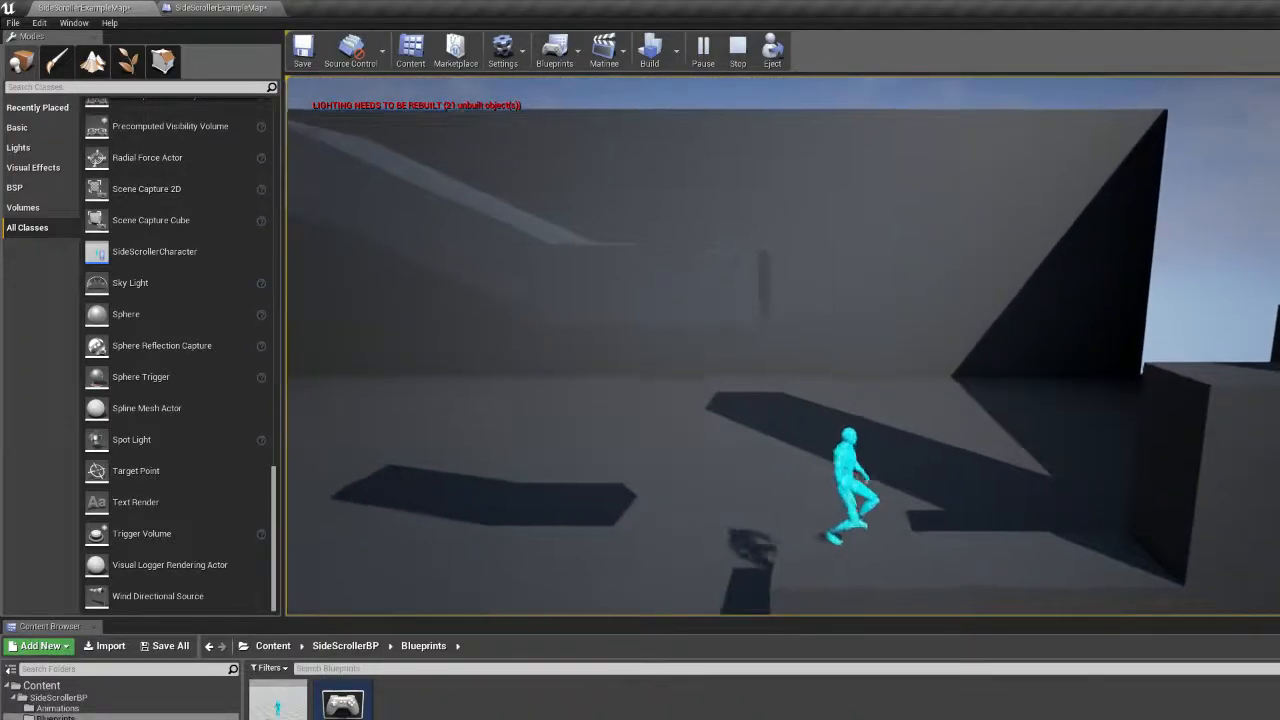
{"action": "key", "text": "space"}
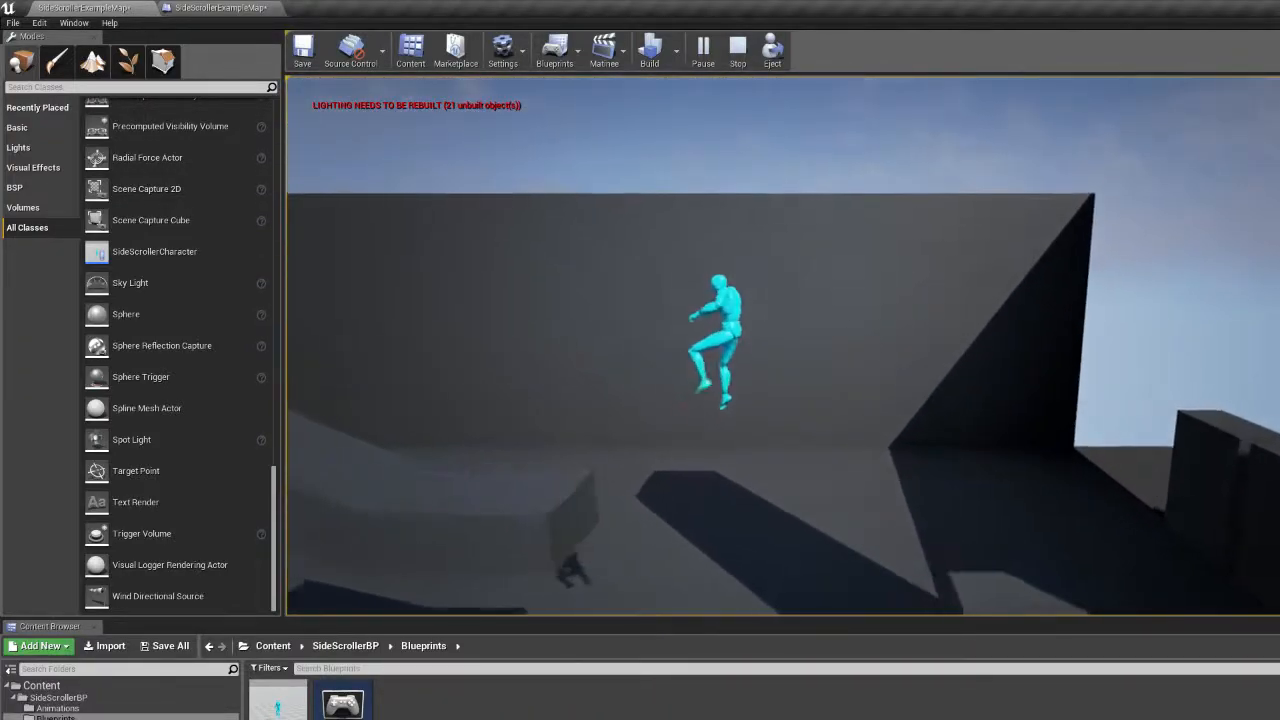
{"action": "key", "text": "space"}
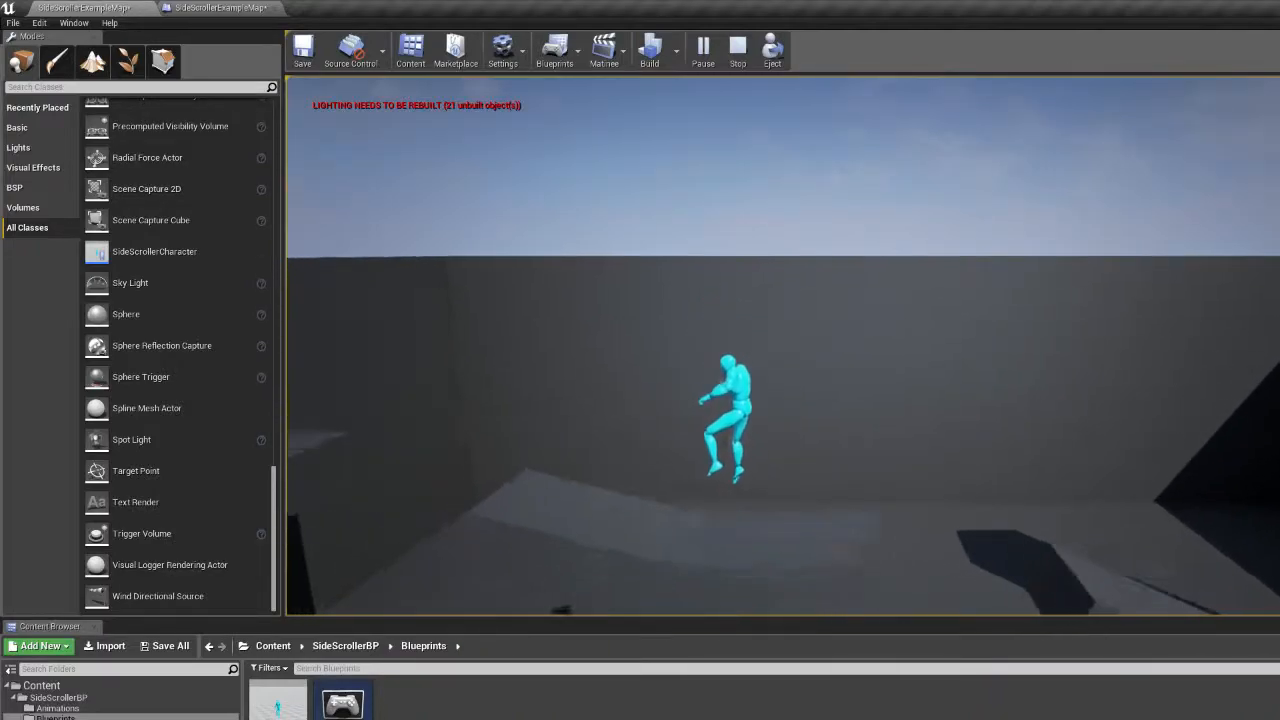
{"action": "key", "text": "space"}
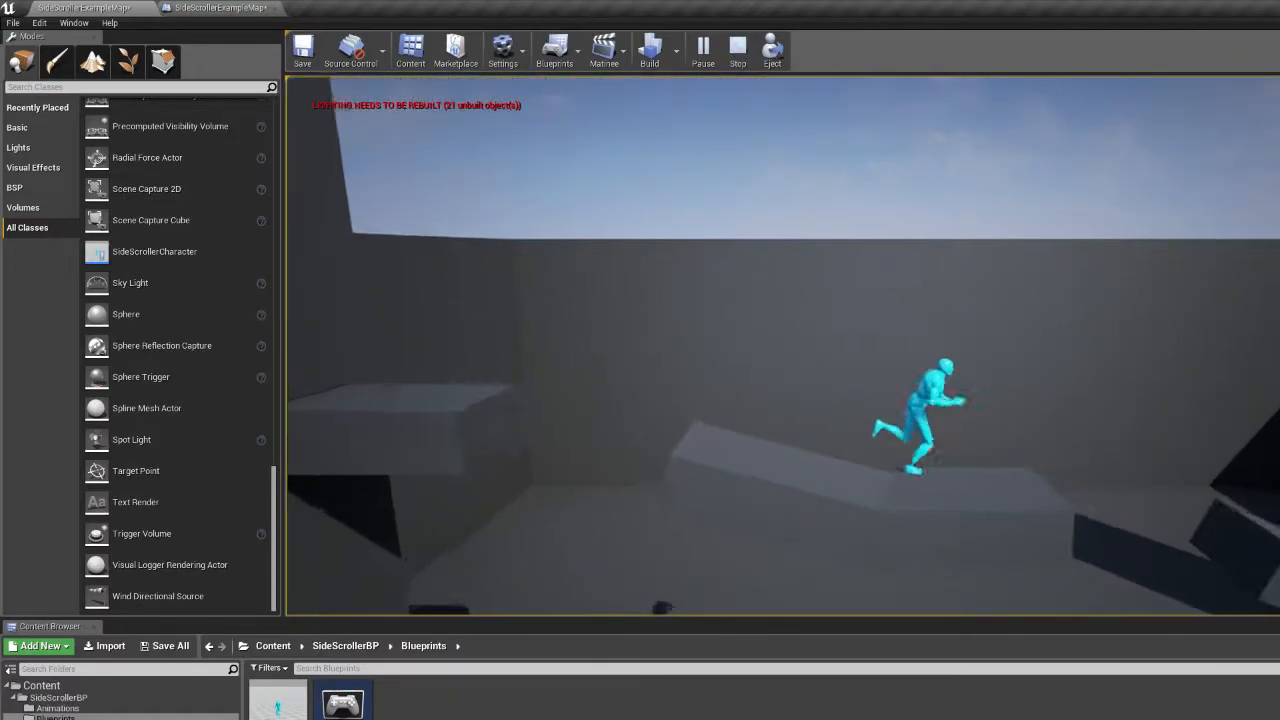
{"action": "key", "text": "space"}
{"action": "key", "text": "space"}
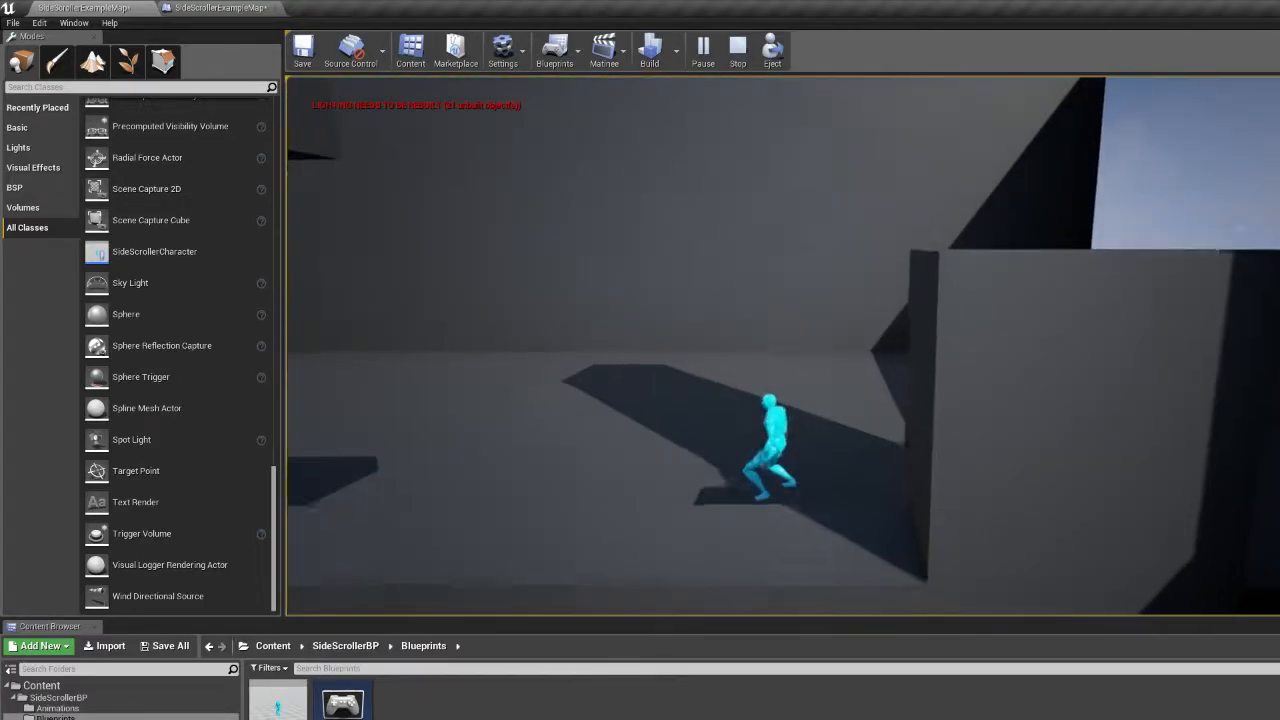
Move and jump the character behind the low block to test how the follow camera reacts to obstructions.
{"action": "key", "text": "d"}
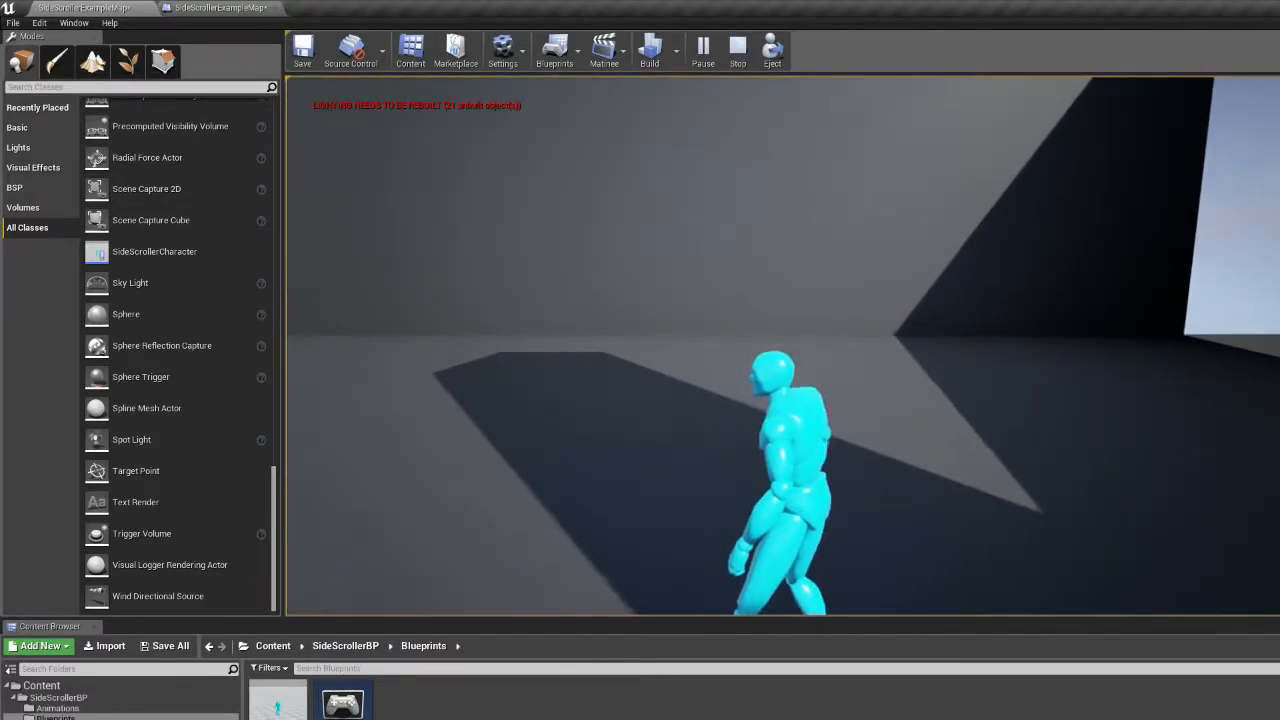
{"action": "key", "text": "space"}
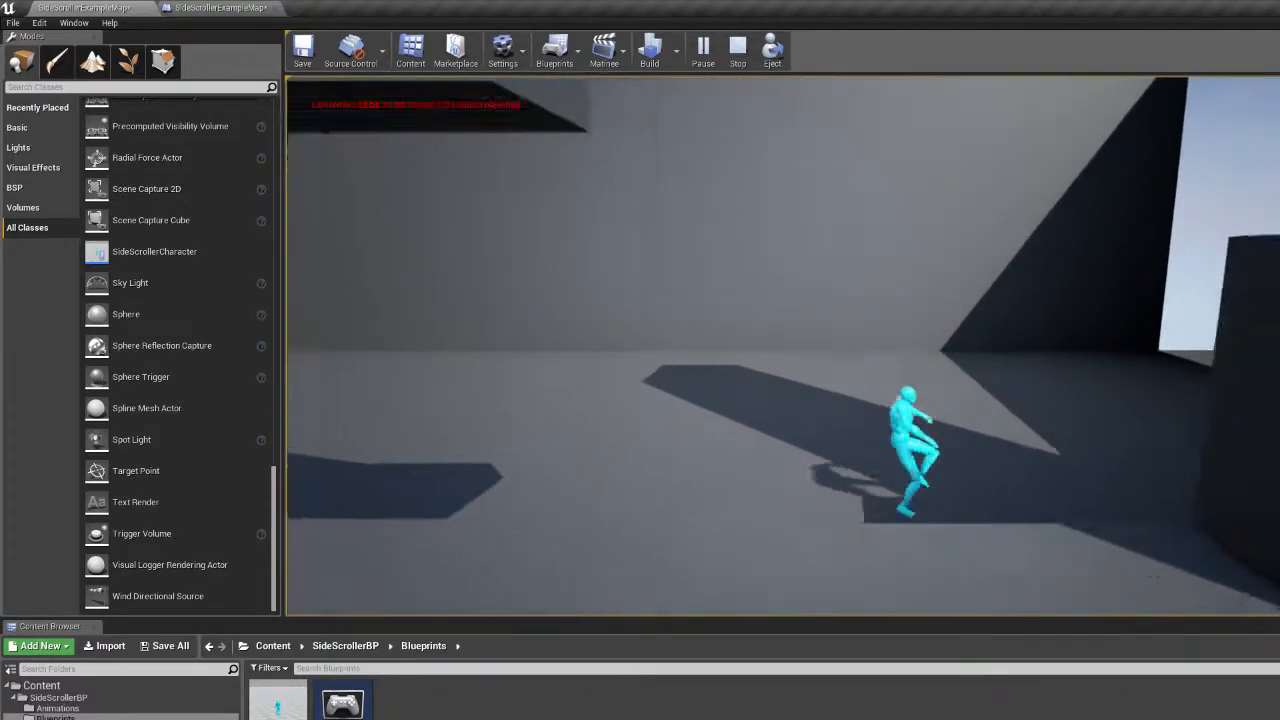
{"action": "key", "text": "space"}
{"action": "key", "text": "a"}
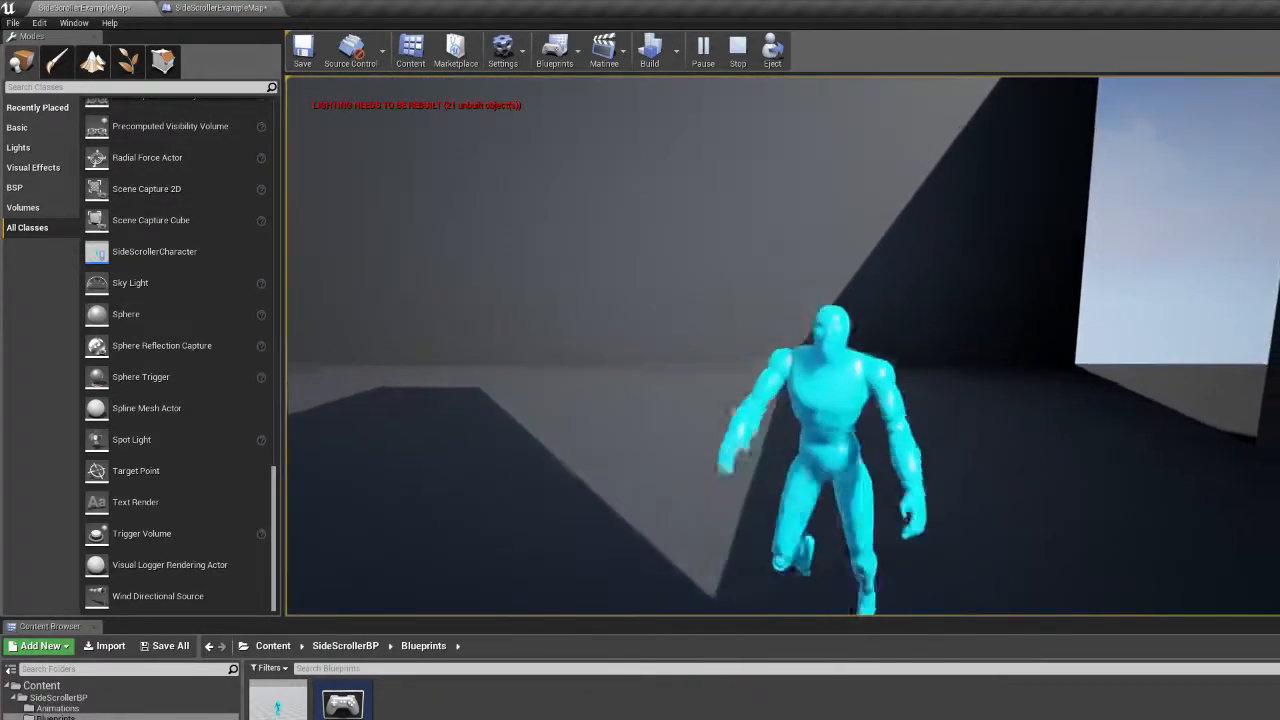
{"action": "key", "text": "space"}
{"action": "key", "text": "a"}
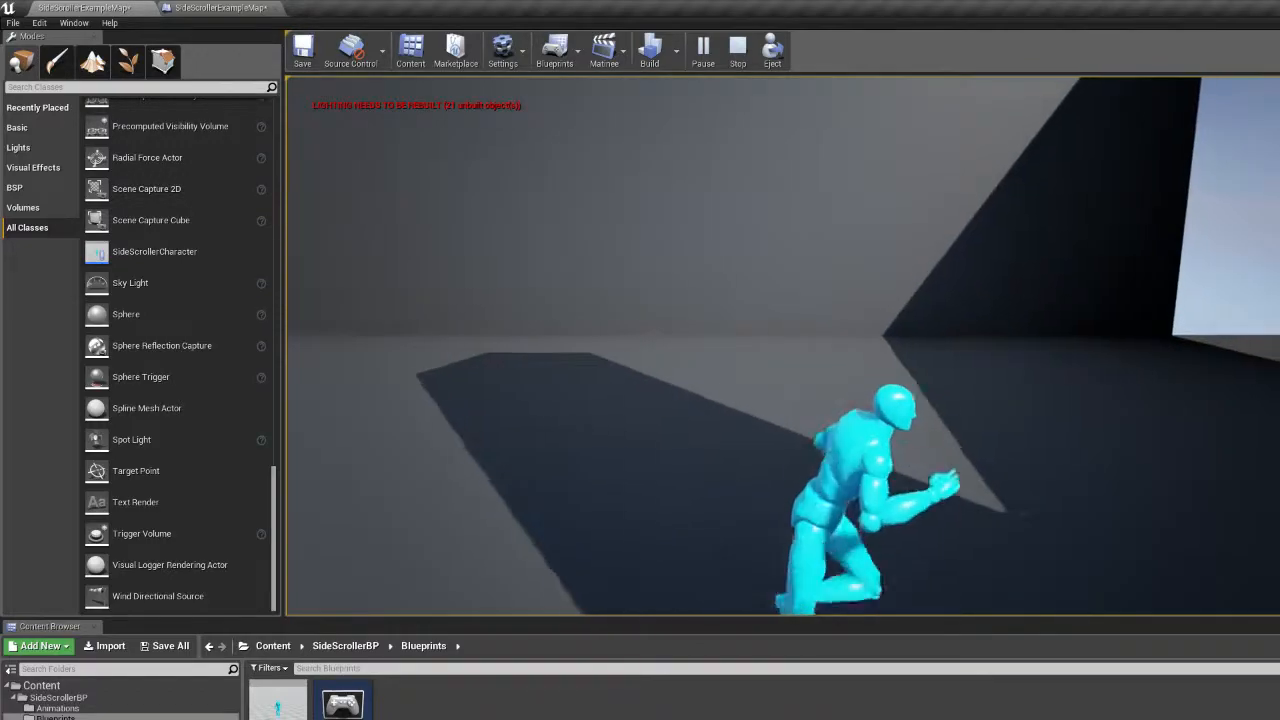
{"action": "key", "text": "a"}
{"action": "key", "text": "d"}
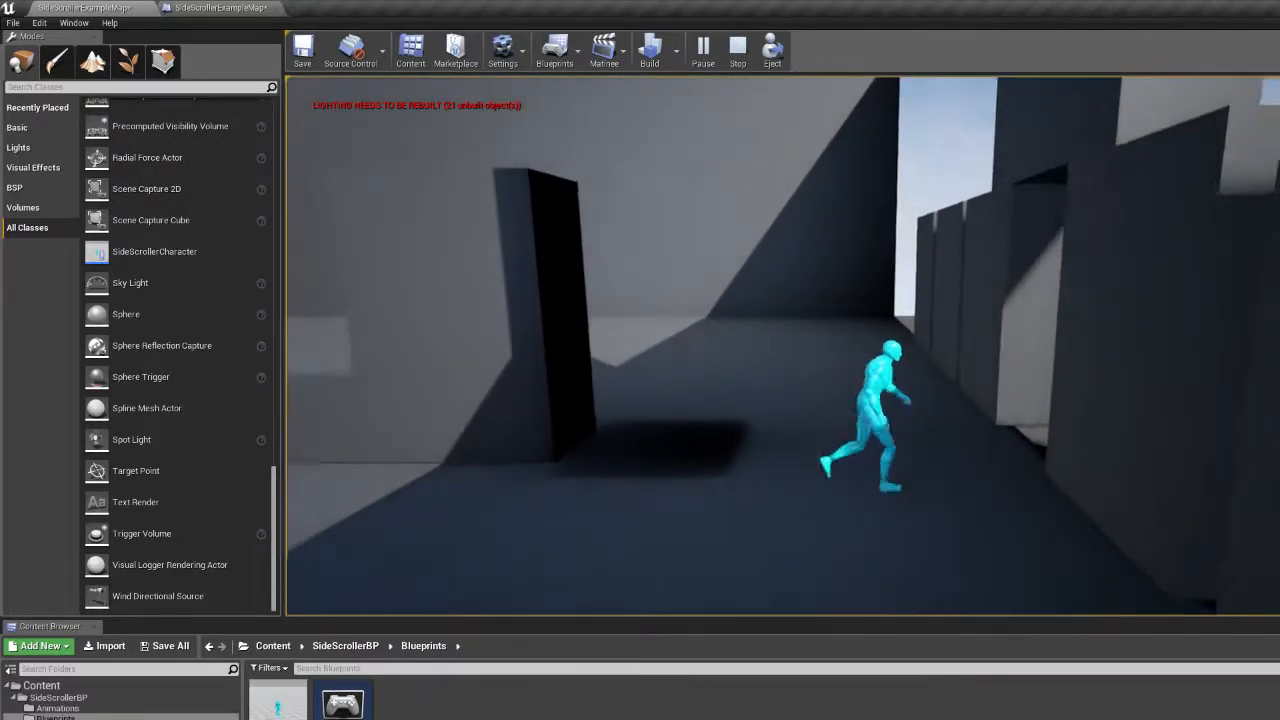
Run the character back and forth beside the dividing wall and through its doorway to test the camera there.
{"action": "key", "text": "a"}
{"action": "key", "text": "d"}
{"action": "key", "text": "a"}
{"action": "key", "text": "d"}
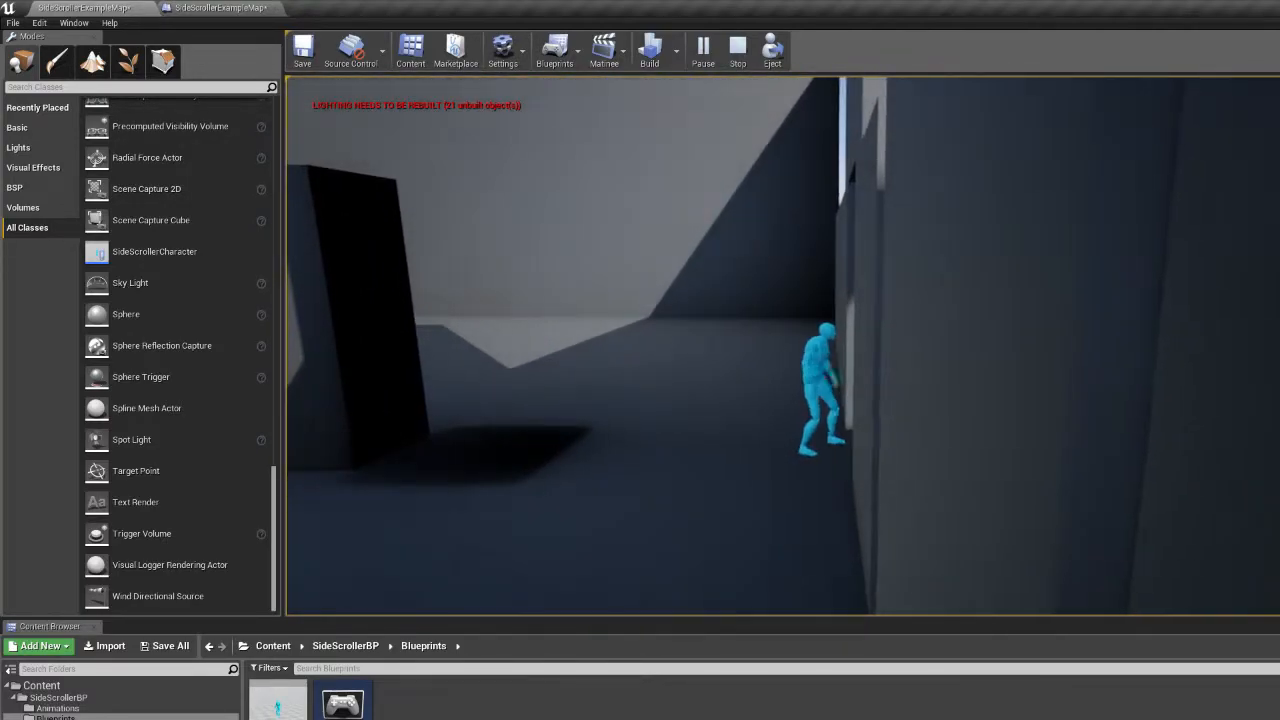
{"action": "key", "text": "a"}
{"action": "key", "text": "d"}
{"action": "key", "text": "a"}
{"action": "key", "text": "d"}
{"action": "key", "text": "a"}
{"action": "key", "text": "d"}
{"action": "key", "text": "a"}
{"action": "key", "text": "d"}
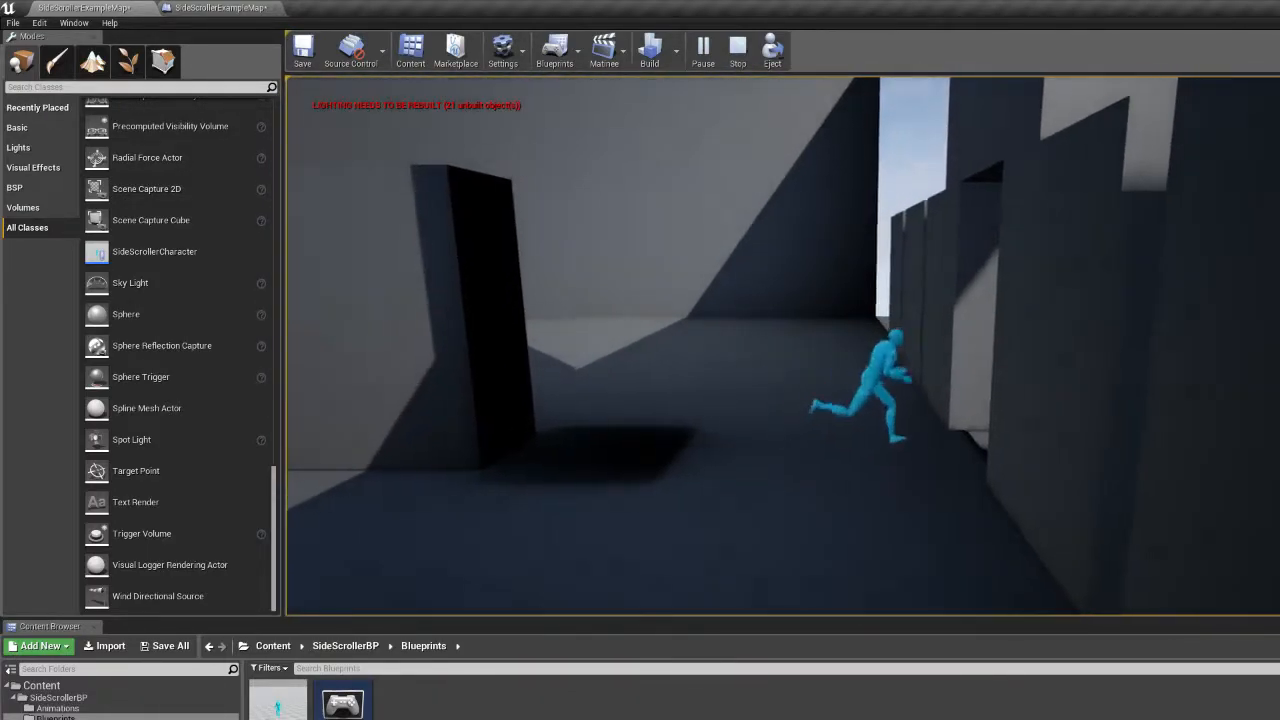
{"action": "key", "text": "a"}
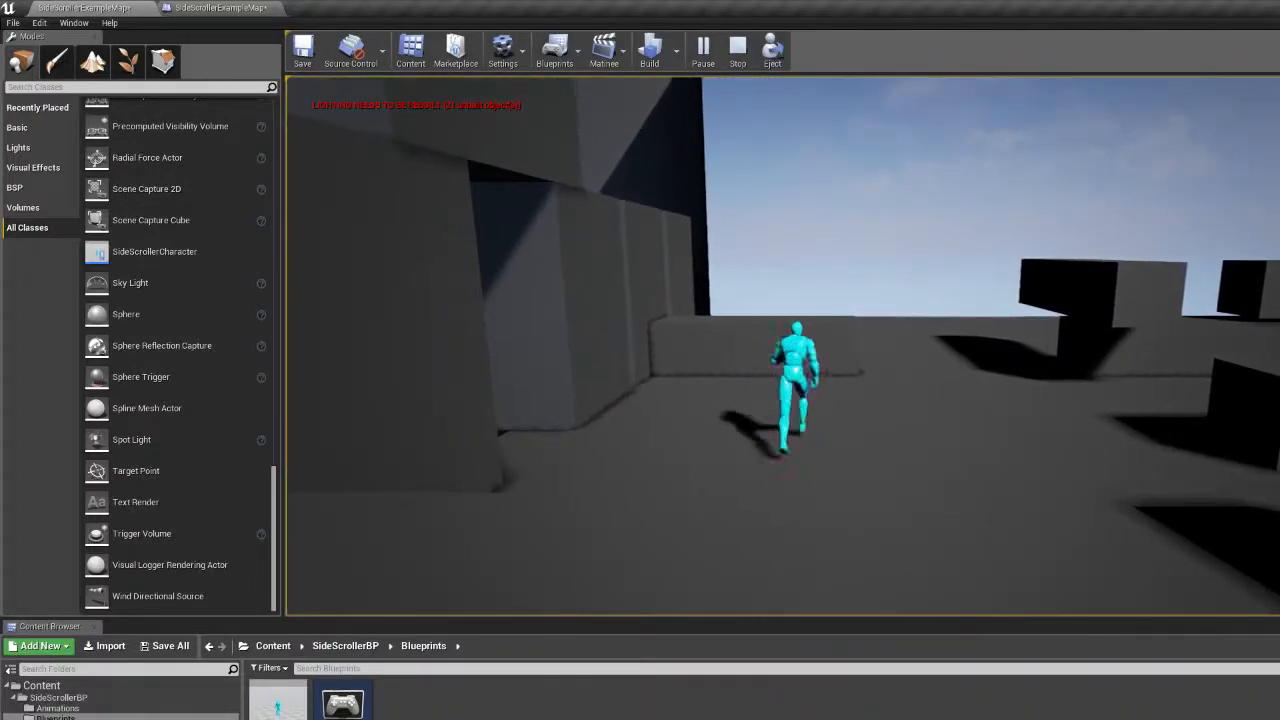
Run and jump the character across the outer area and behind the large raised block to test the camera there.
{"action": "key", "text": "space"}
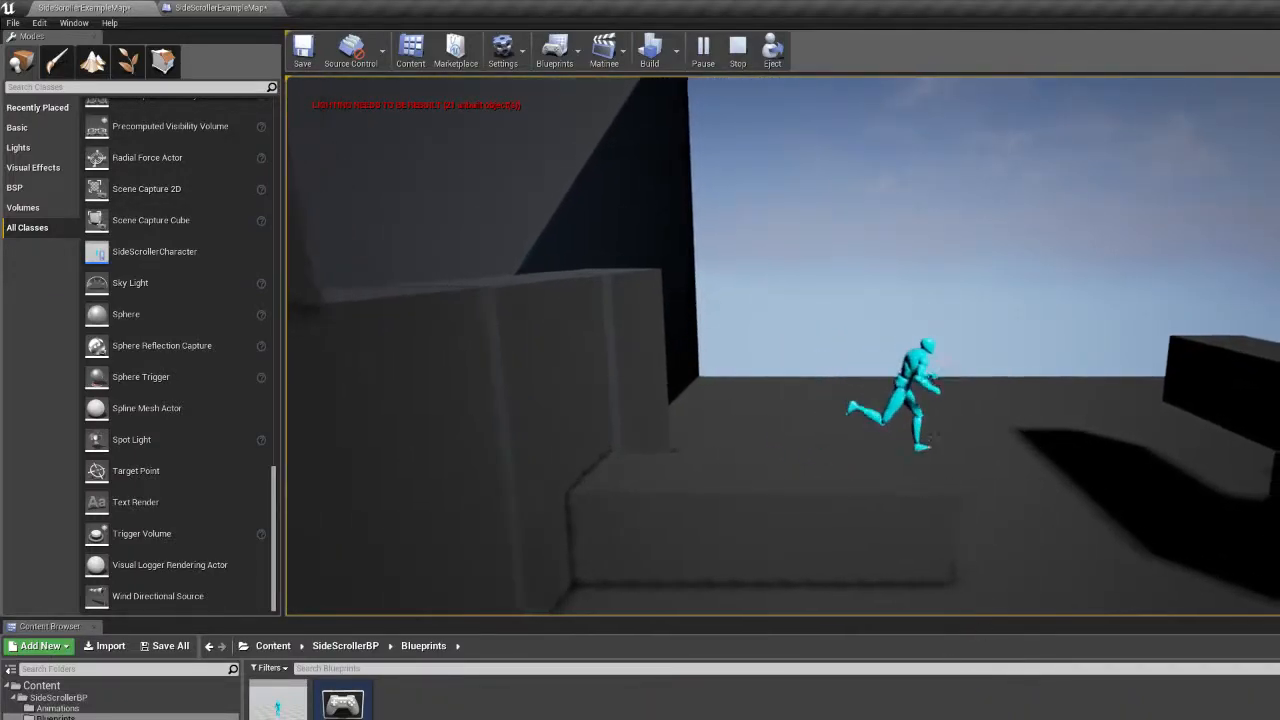
{"action": "key", "text": "space"}
{"action": "key", "text": "space"}
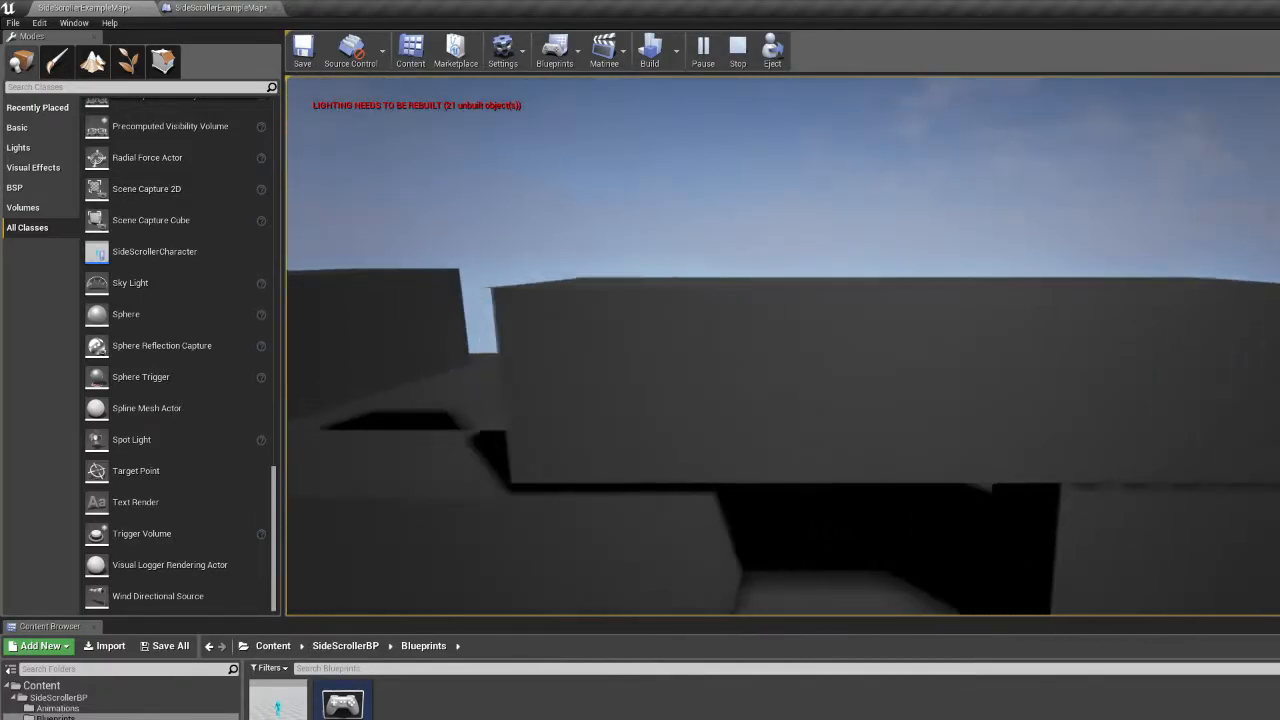
{"action": "key", "text": "a"}
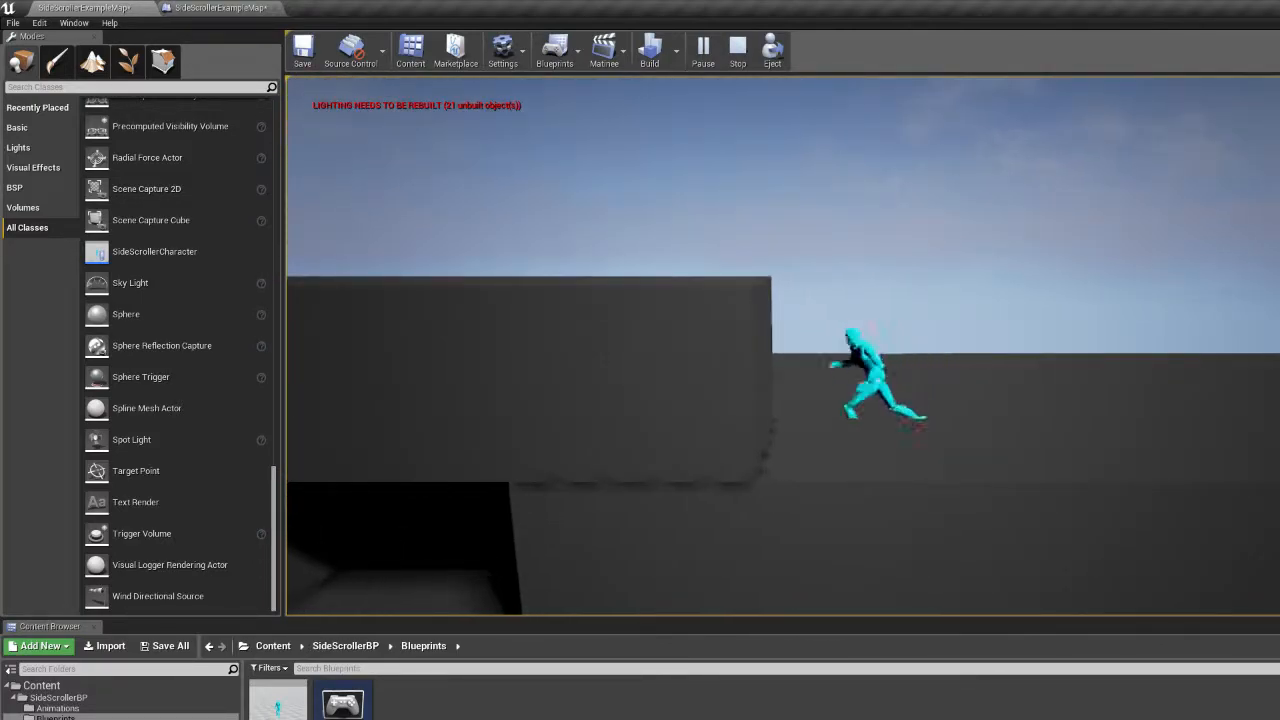
Test jumping the character around the outer blocks and onto the long narrow platform.
{"action": "key", "text": "space"}
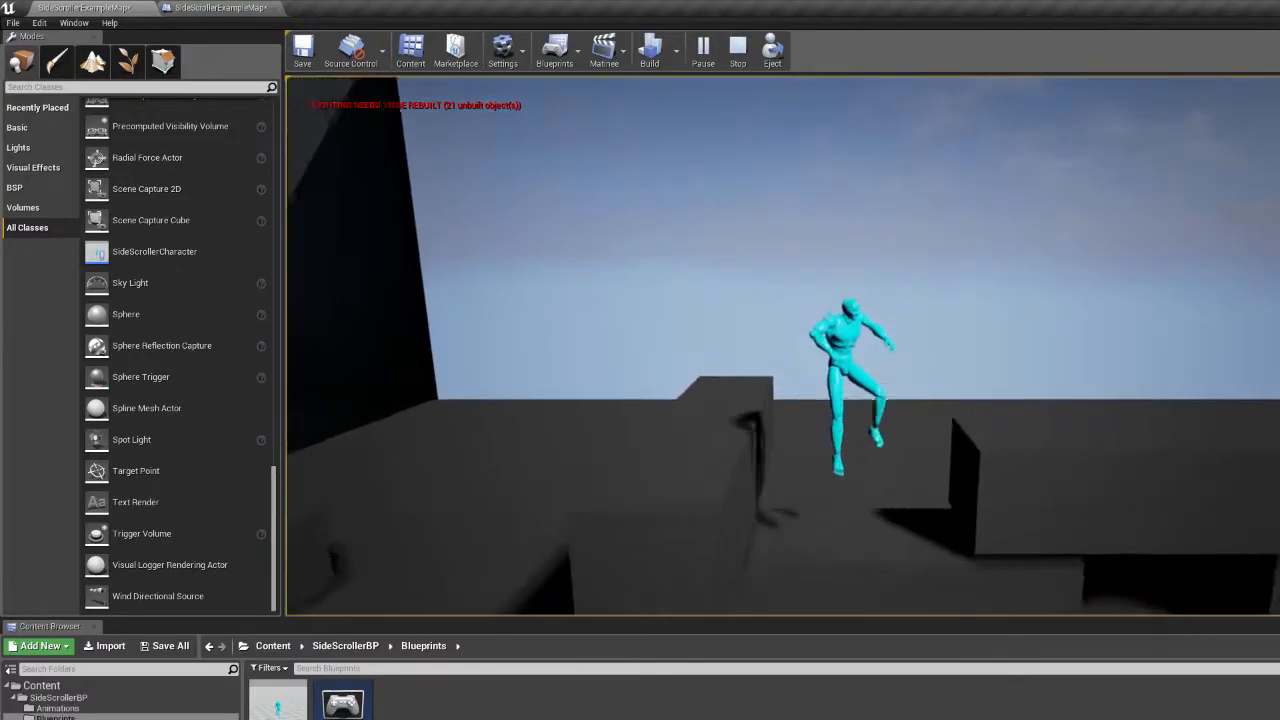
{"action": "key", "text": "space"}
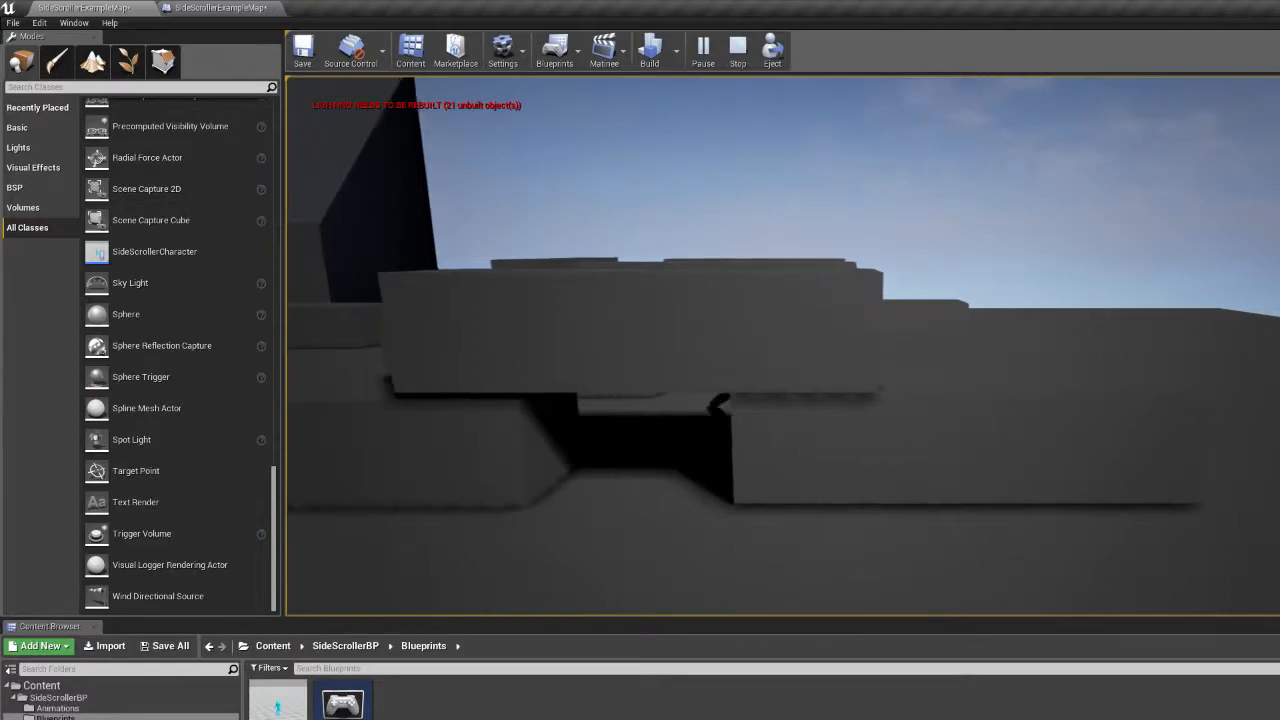
{"action": "key", "text": "space"}
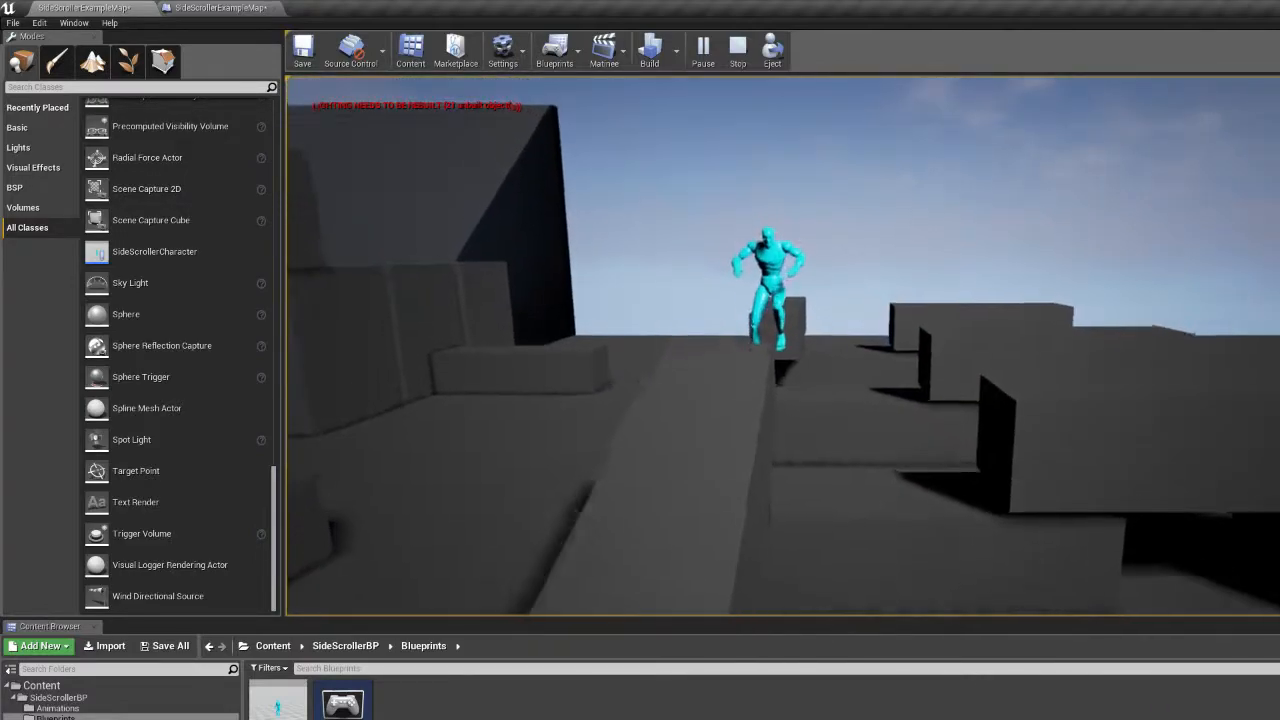
{"action": "key", "text": "space"}
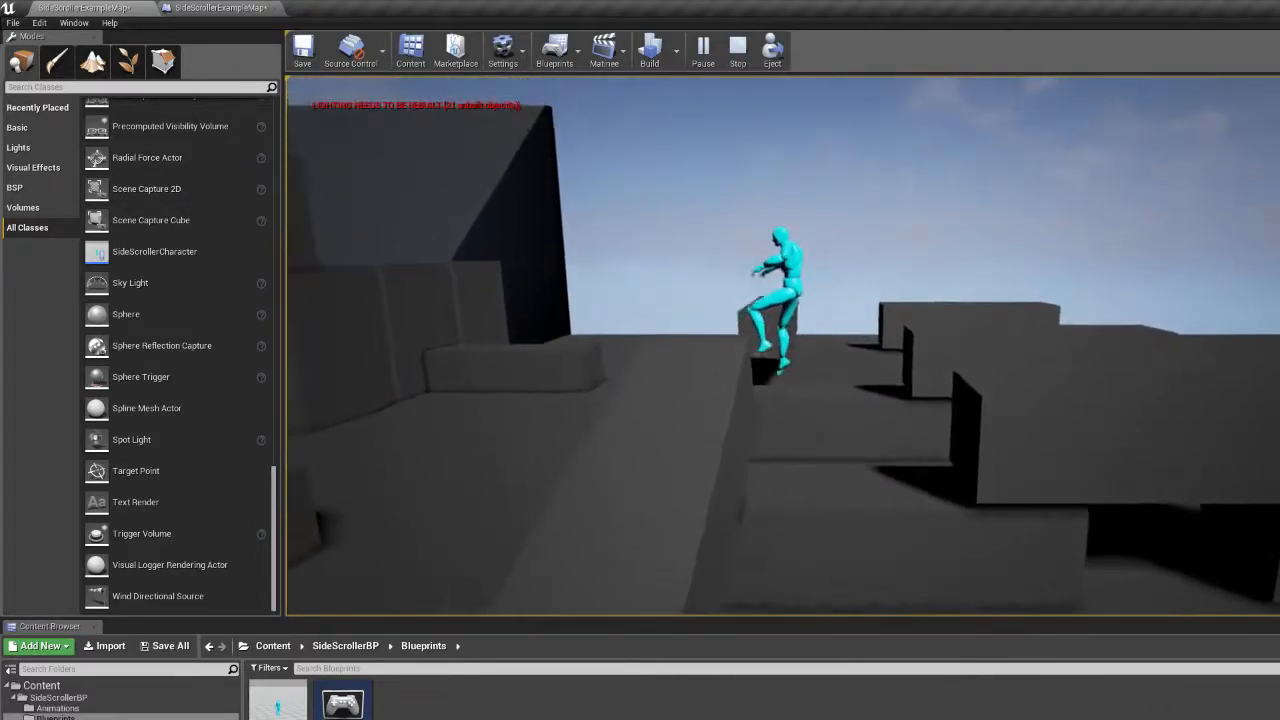
{"action": "key", "text": "space"}
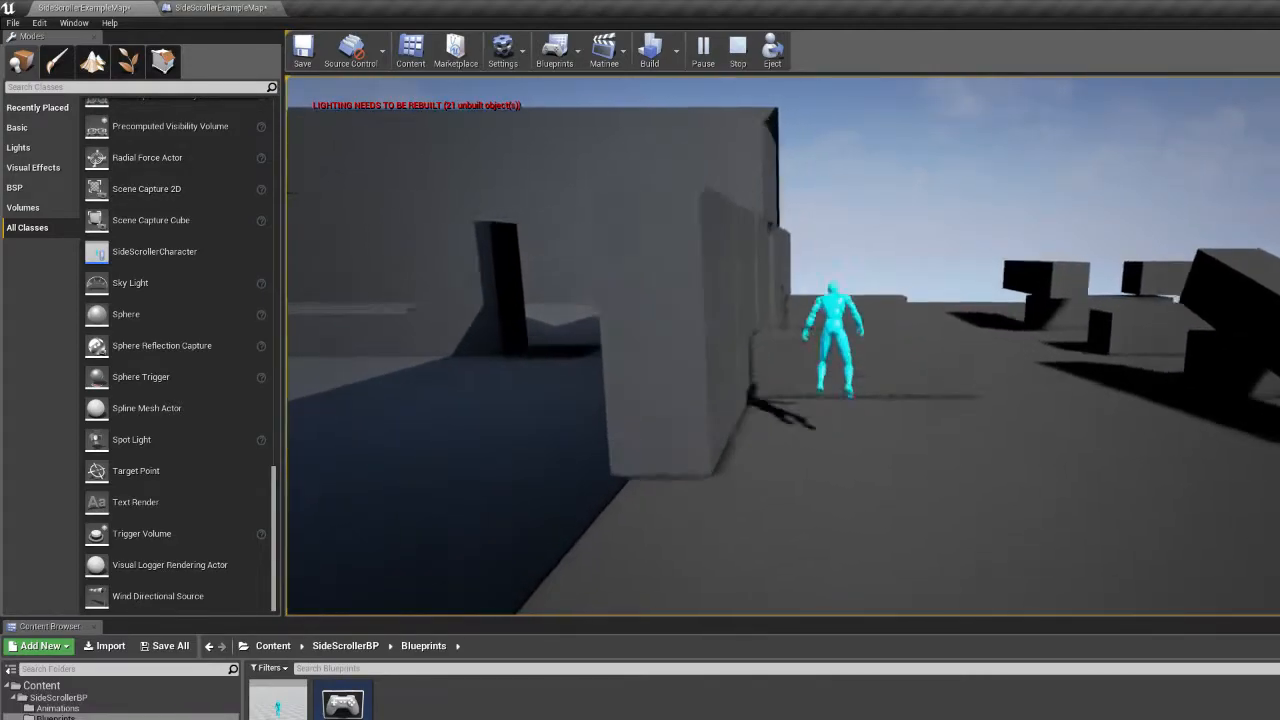
Move the character along the inner side of the dividing wall and back to the outer area to check the camera.
{"action": "key", "text": "space"}
{"action": "key", "text": "a"}
{"action": "key", "text": "d"}
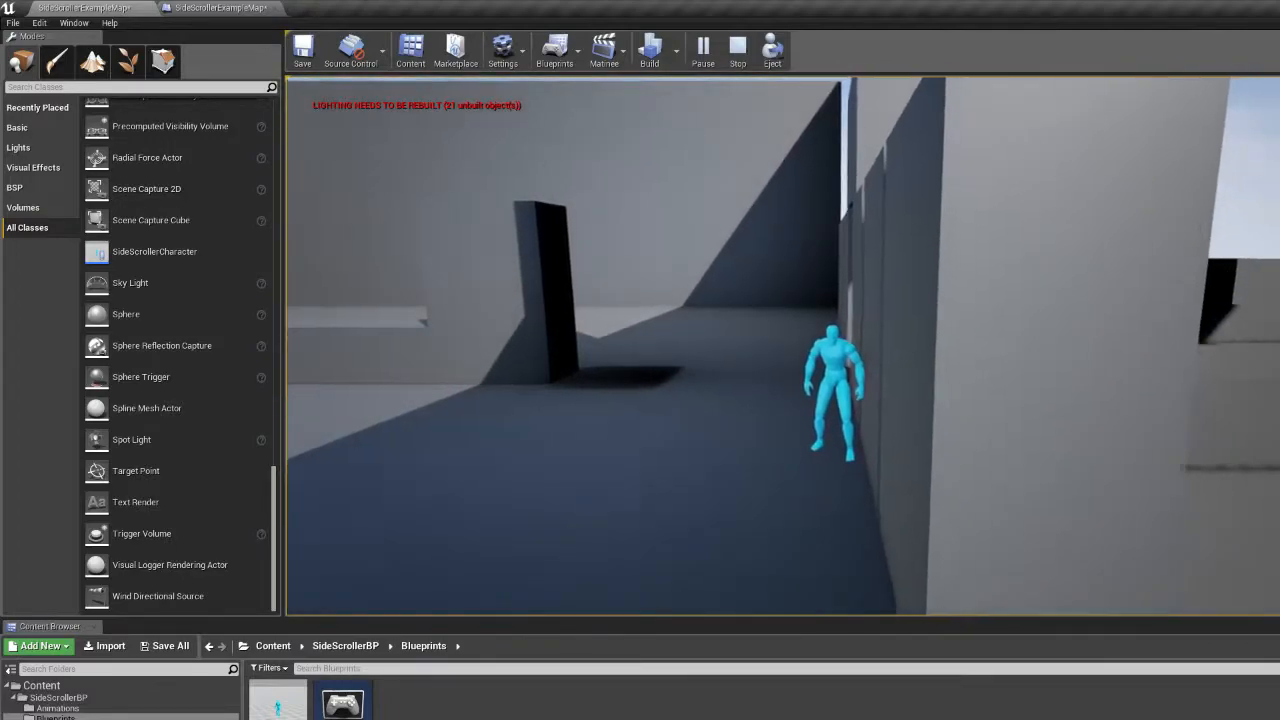
{"action": "key", "text": "a"}
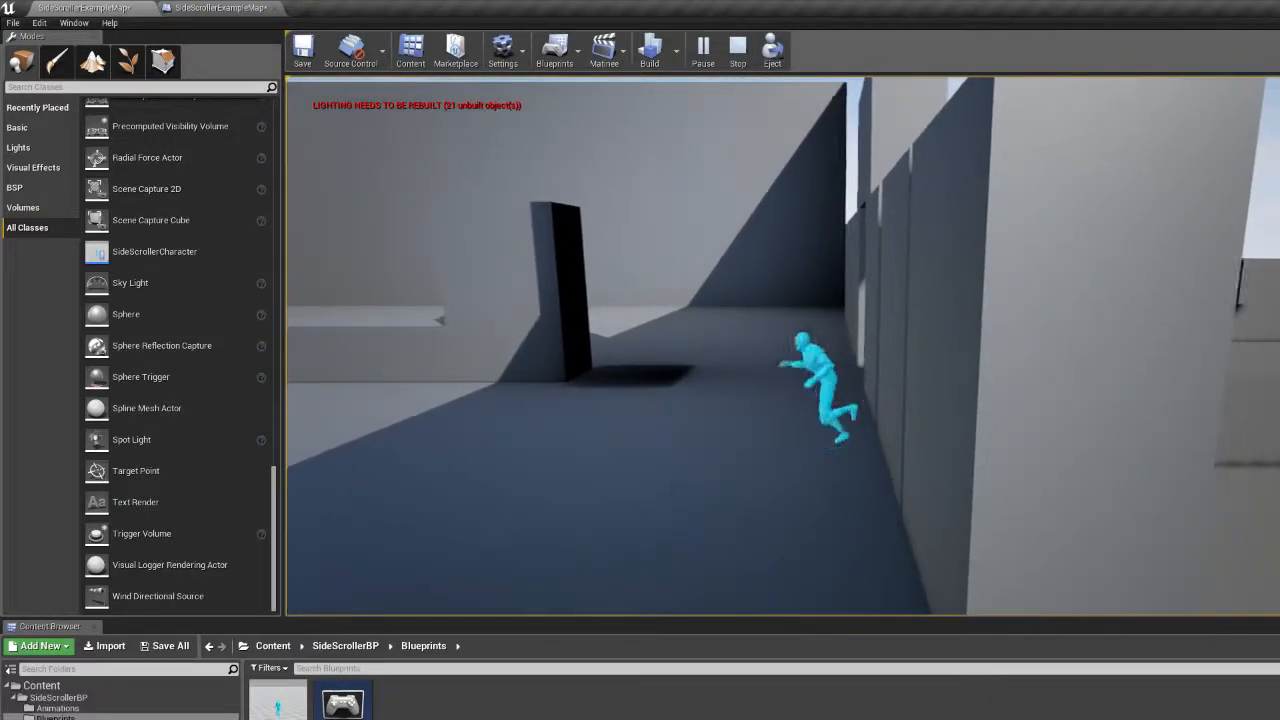
{"action": "key", "text": "w"}
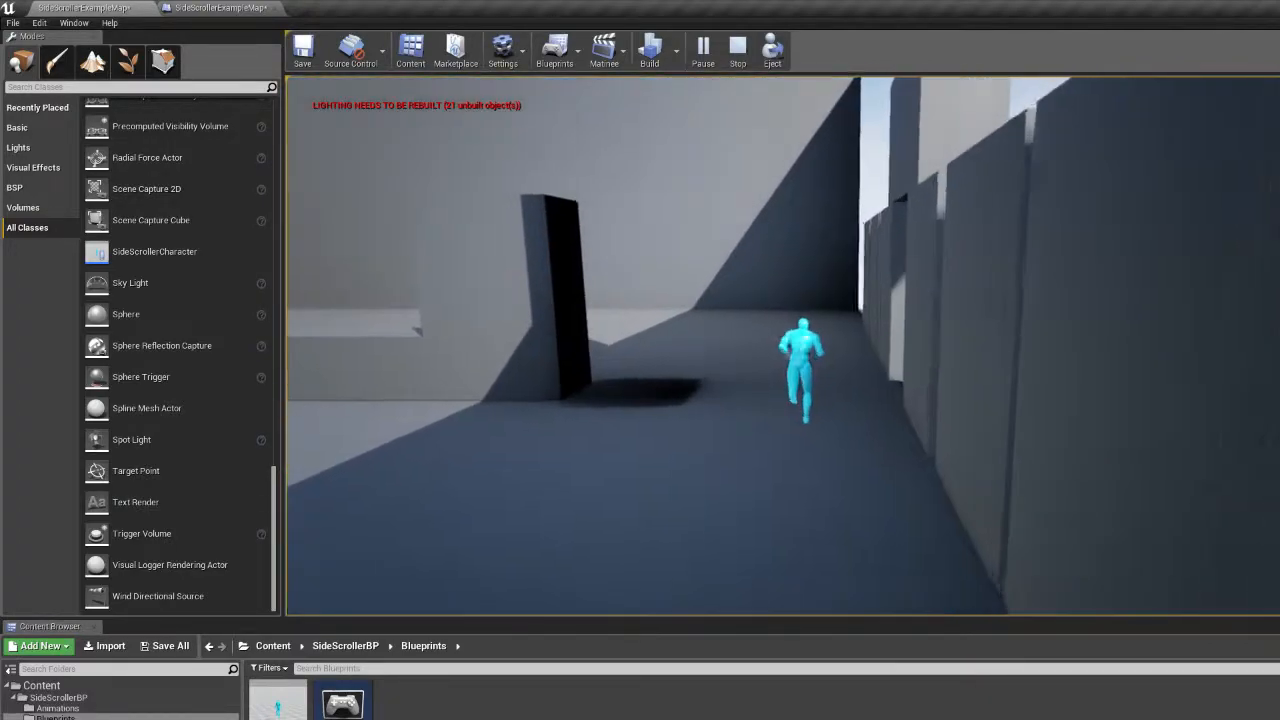
{"action": "key", "text": "d"}
{"action": "key", "text": "s"}
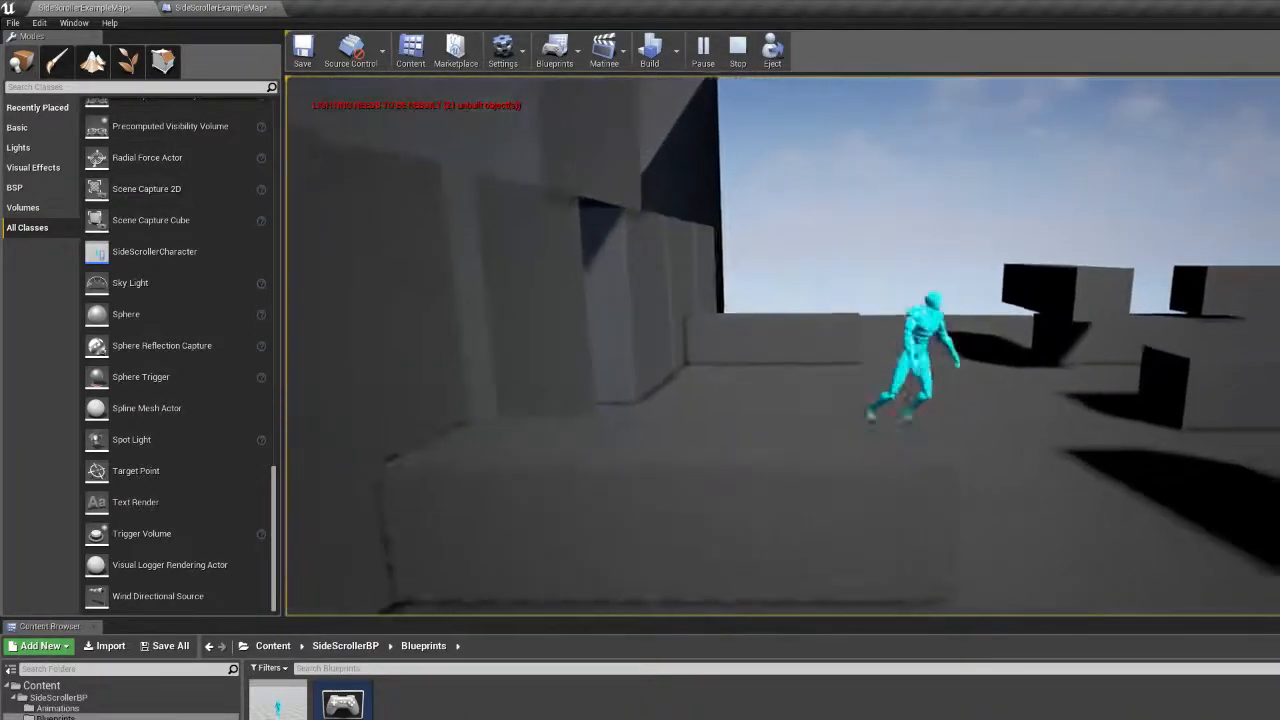
Jump the character past the long narrow platform, run over the outer blocks, and end the play session.
{"action": "key", "text": "space"}
{"action": "key", "text": "space"}
{"action": "key", "text": "d"}
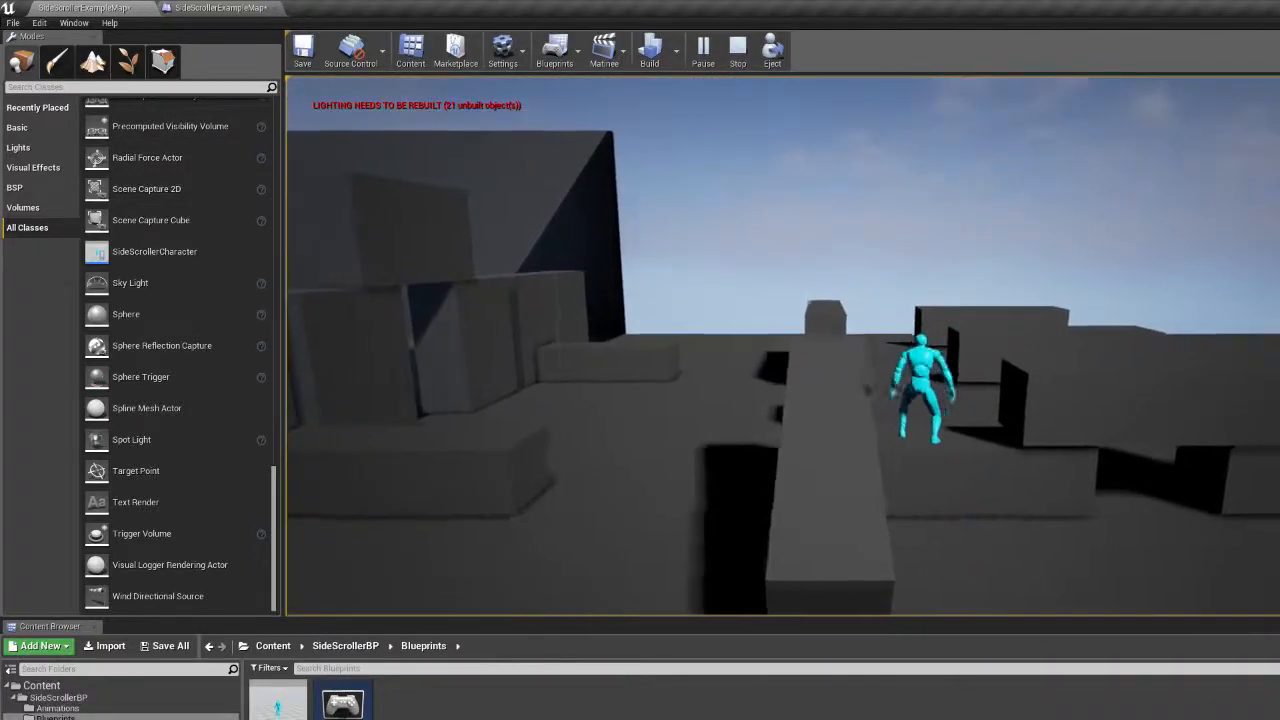
{"action": "key", "text": "space"}
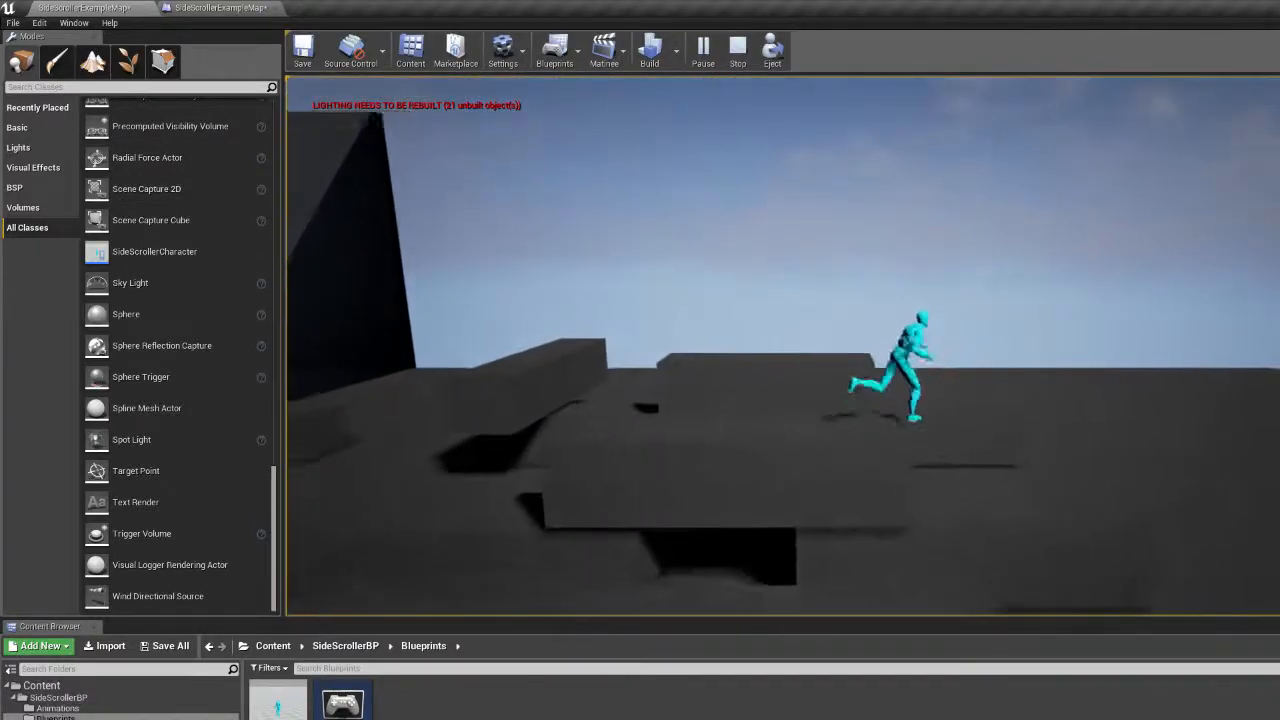
{"action": "key", "text": "a"}
{"action": "key", "text": "Escape"}
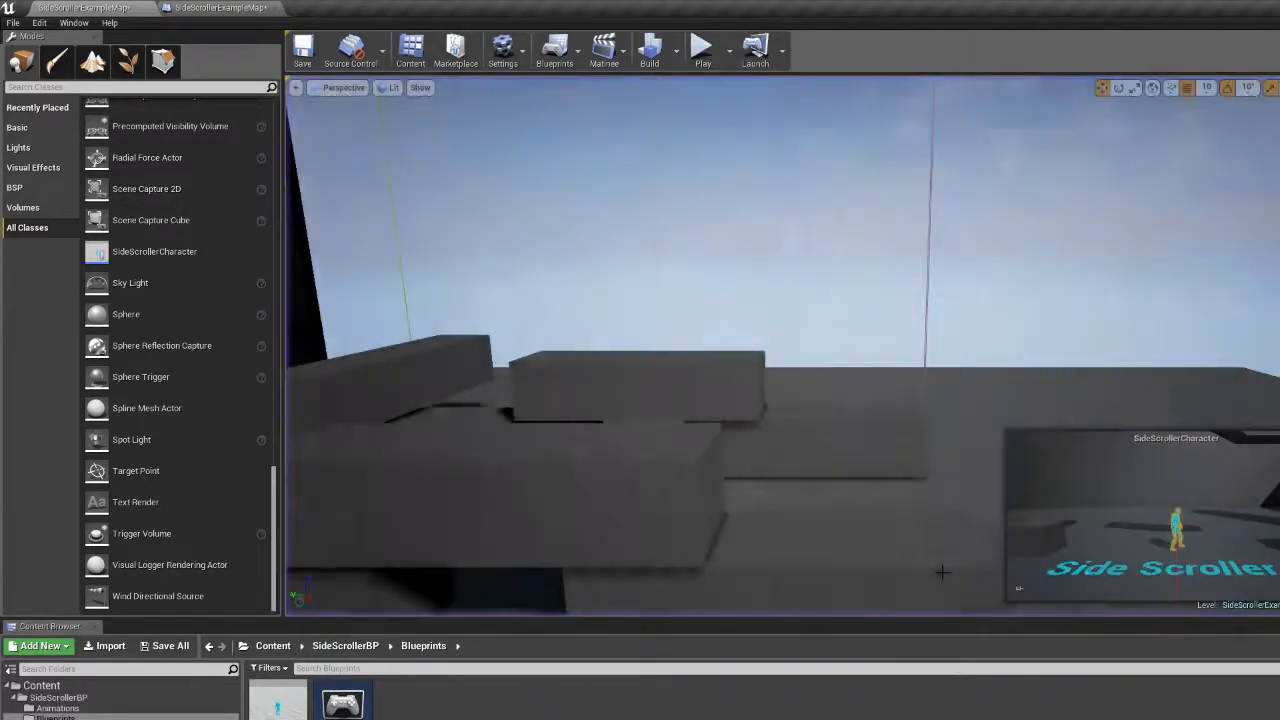